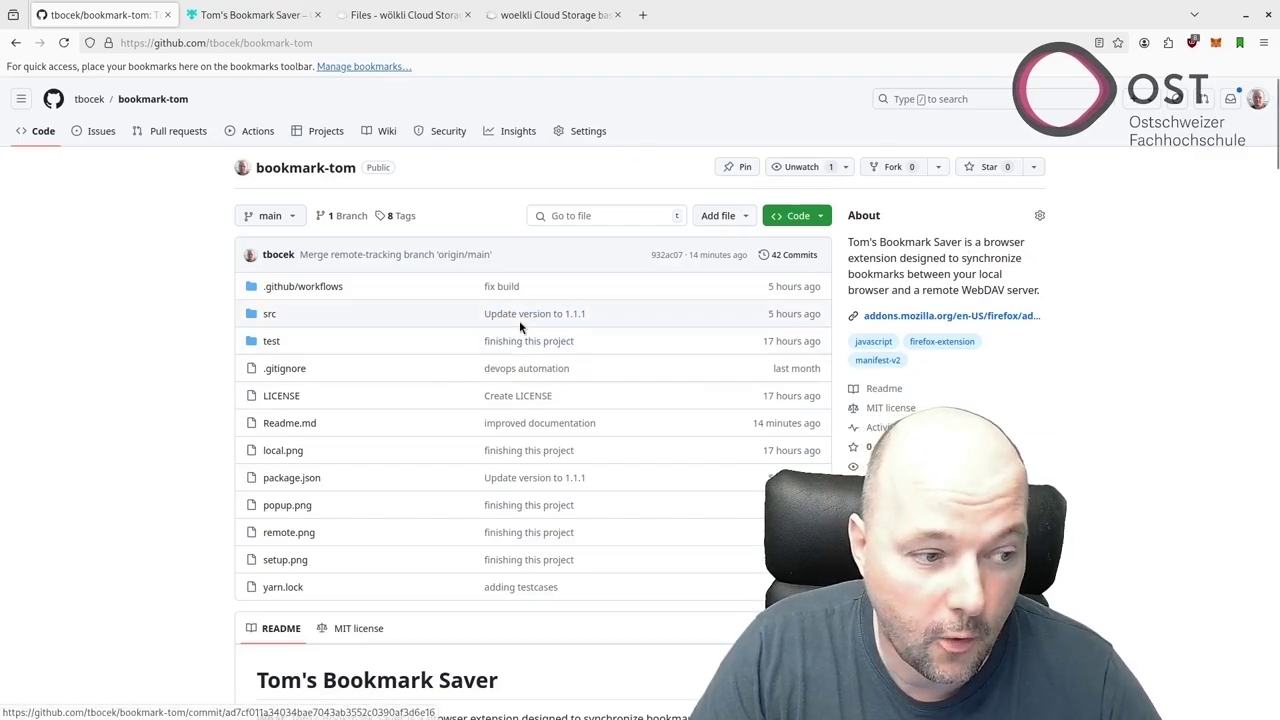
Go from wölkli's storage packages to the Files list and open the empty ConfigTest folder.
mouse_move(418, 25)
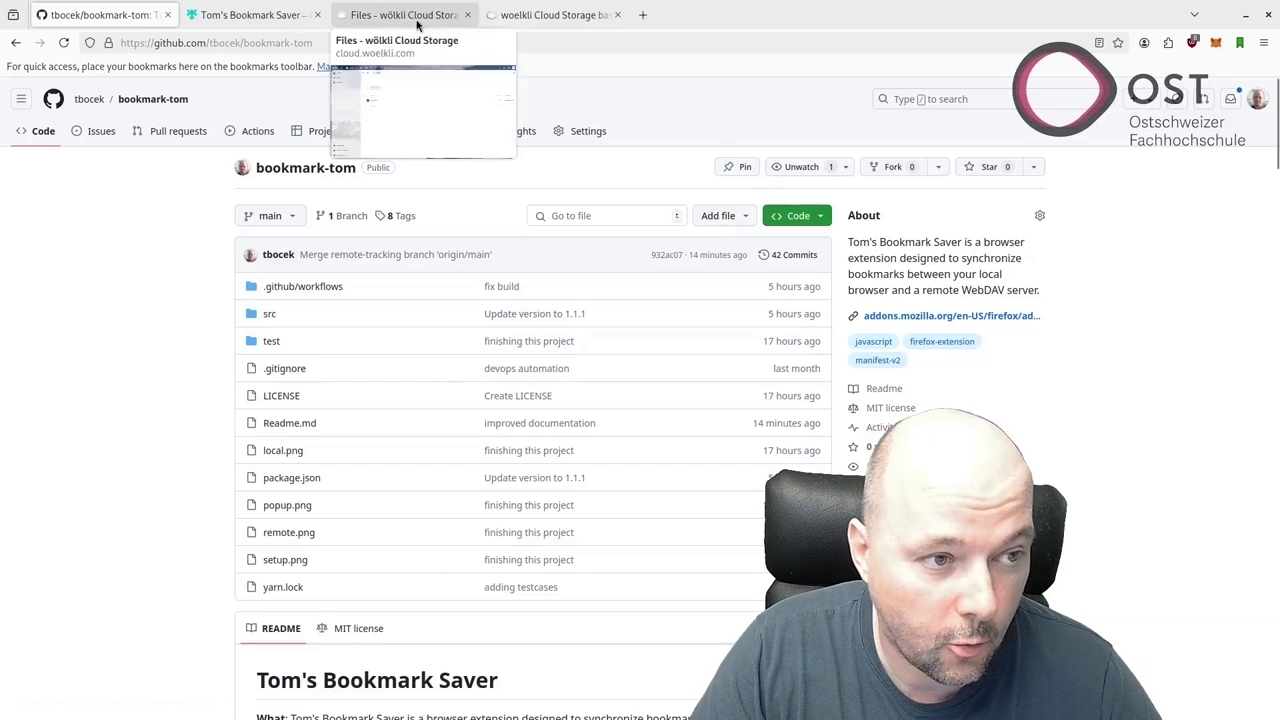
left_click(528, 17)
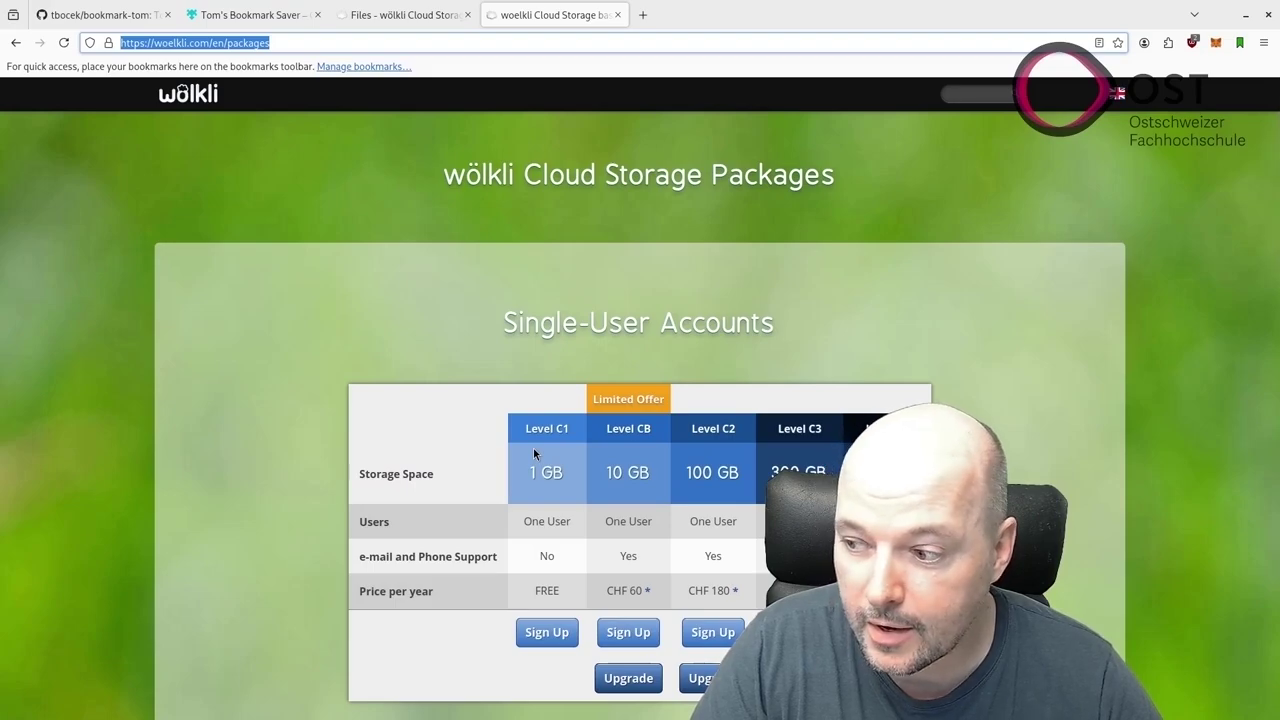
left_click(405, 12)
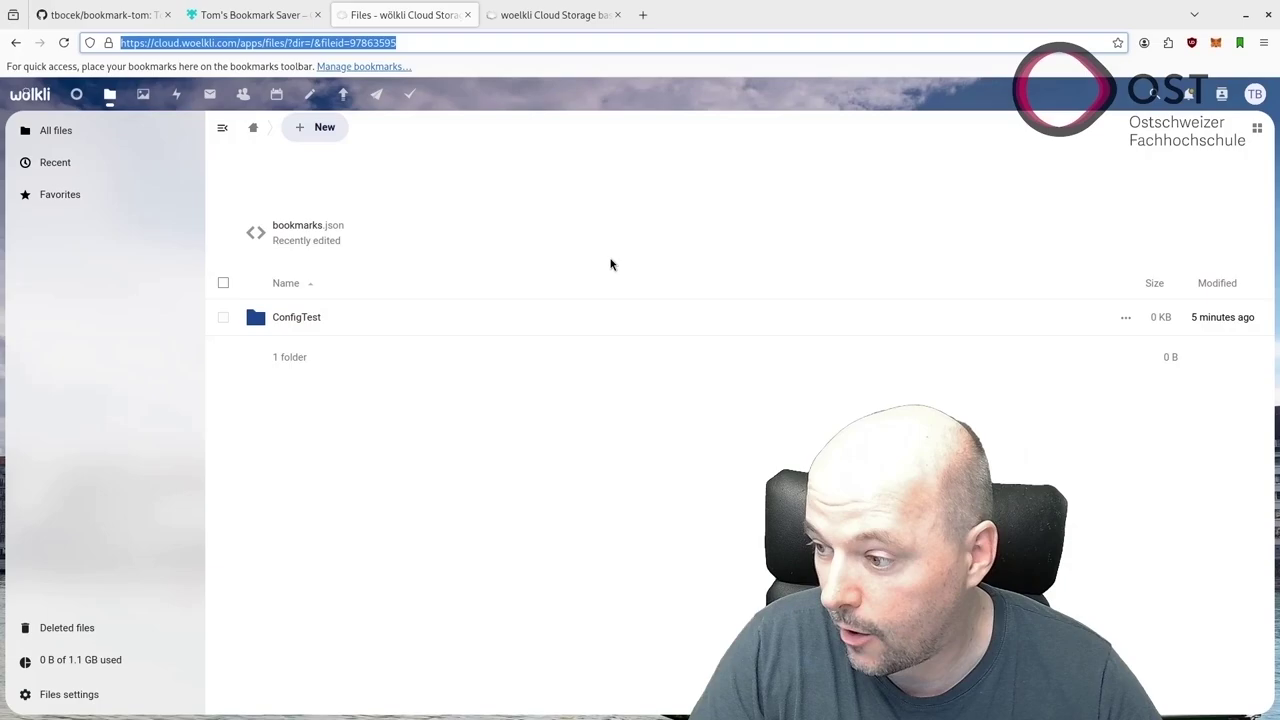
left_click(300, 318)
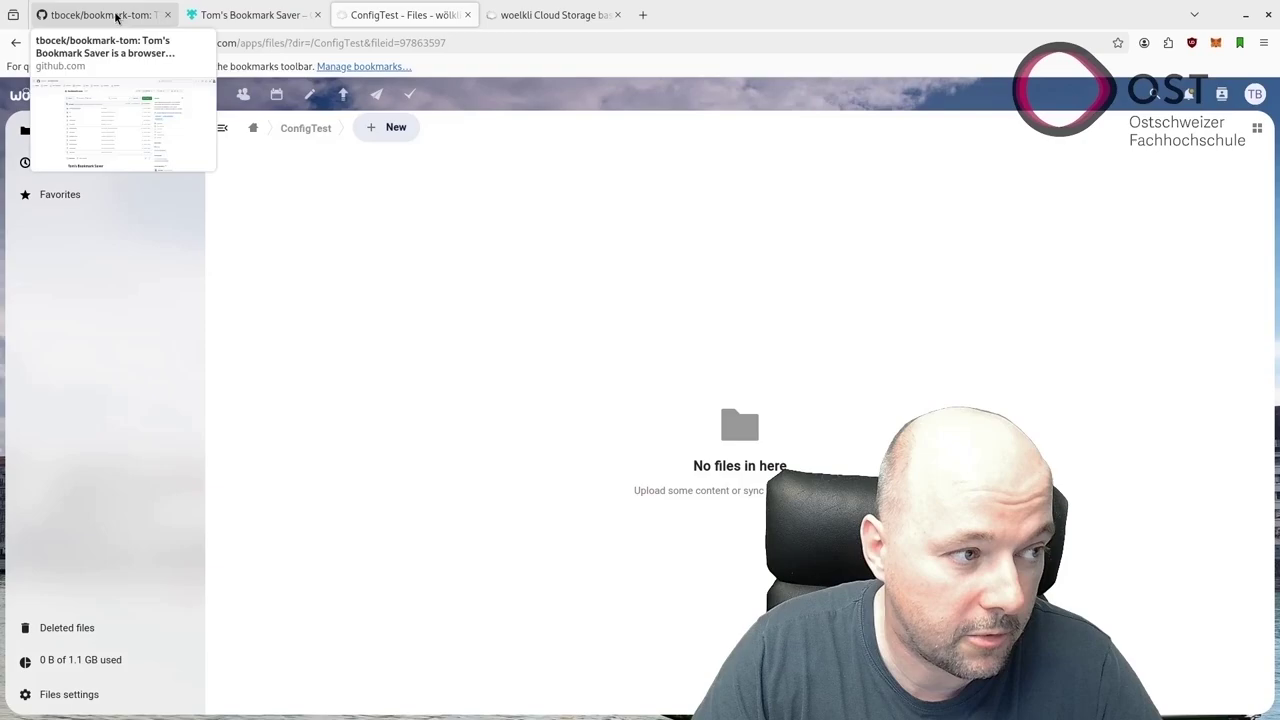
Install Tom's Bookmark Saver from its add-on page, granting permissions, and bring up the extensions list.
left_click(280, 14)
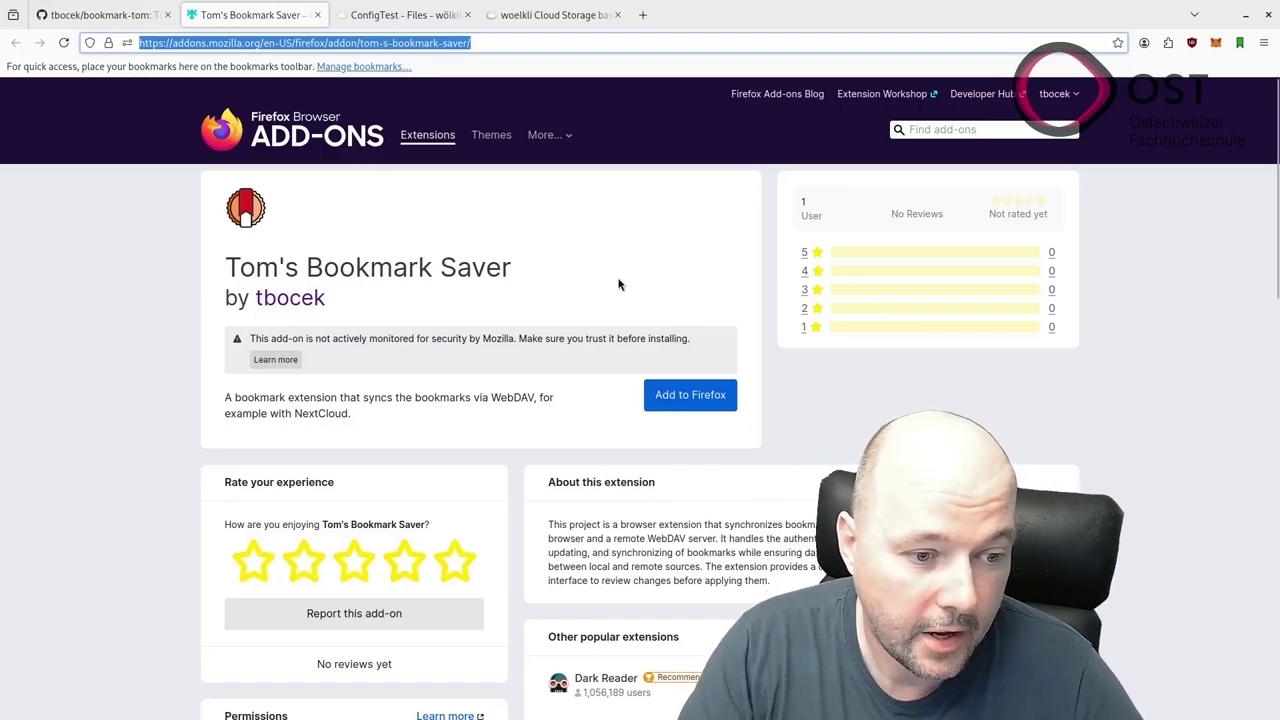
left_click(688, 406)
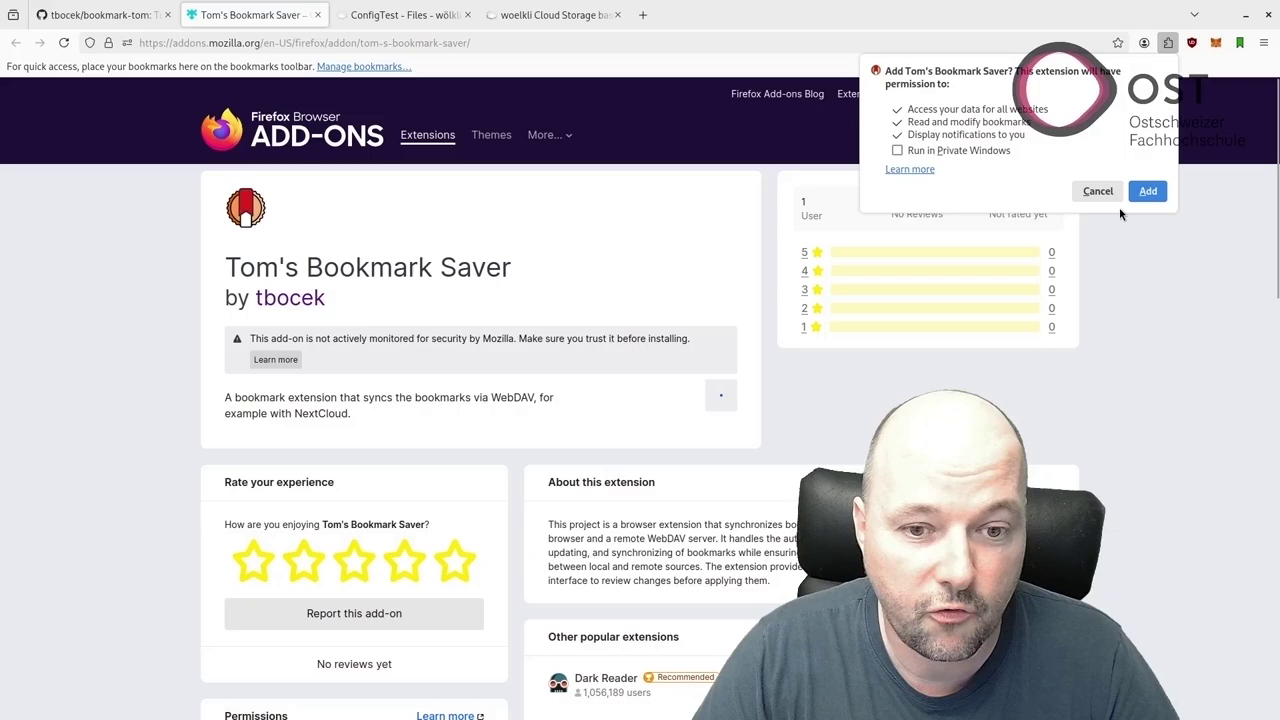
left_click(1148, 193)
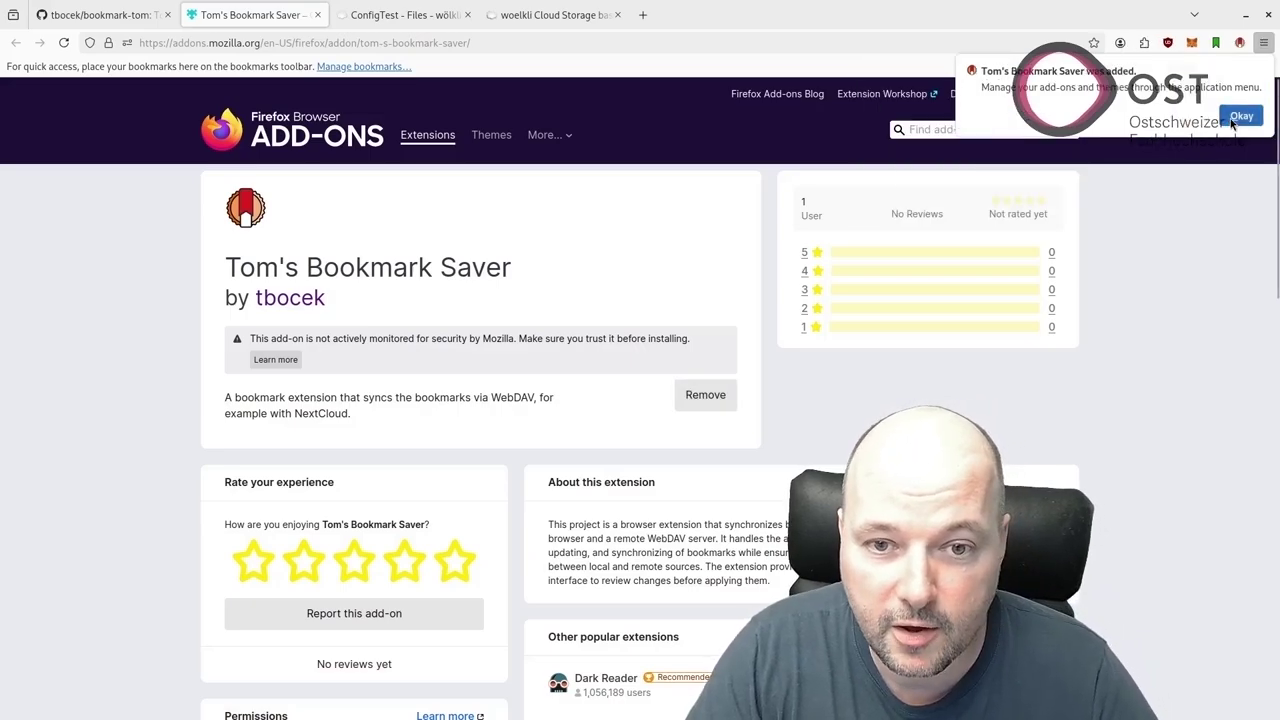
left_click(1240, 116)
left_click(1240, 44)
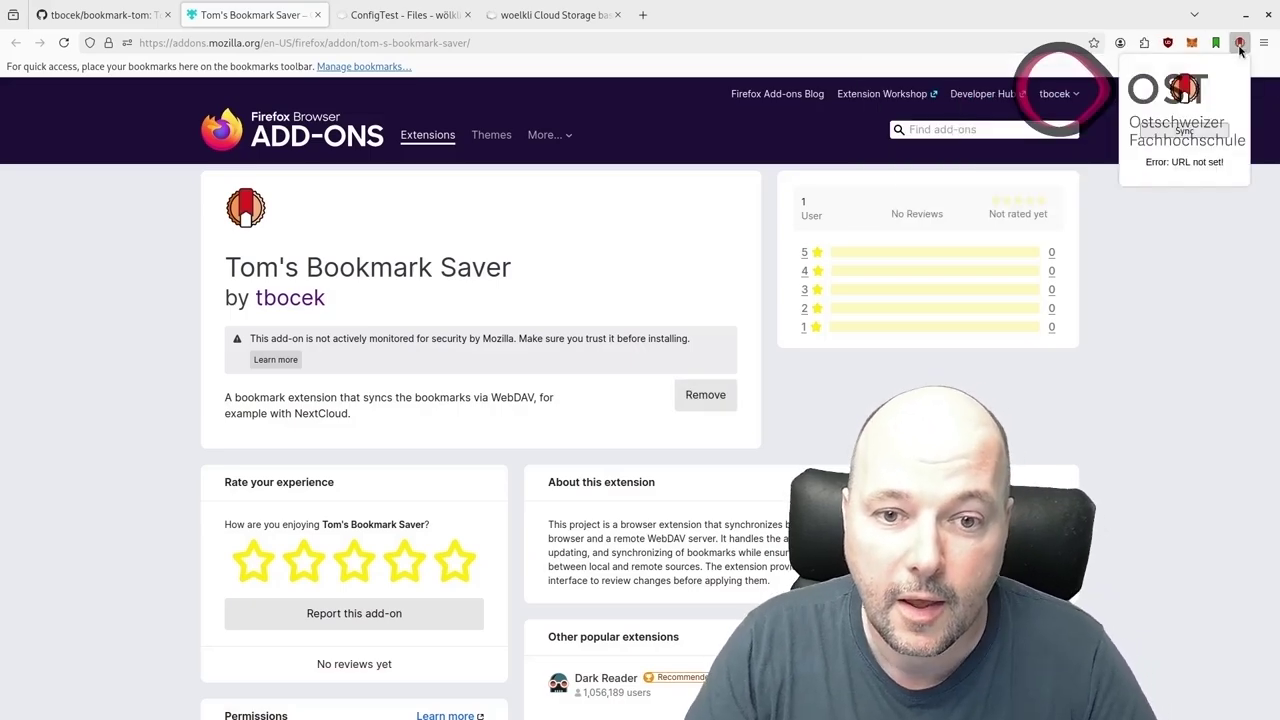
left_click(1144, 42)
Open Tom's Bookmark Saver's preferences and look over the WebDAV URL, Username, Password and interval fields.
left_click(976, 221)
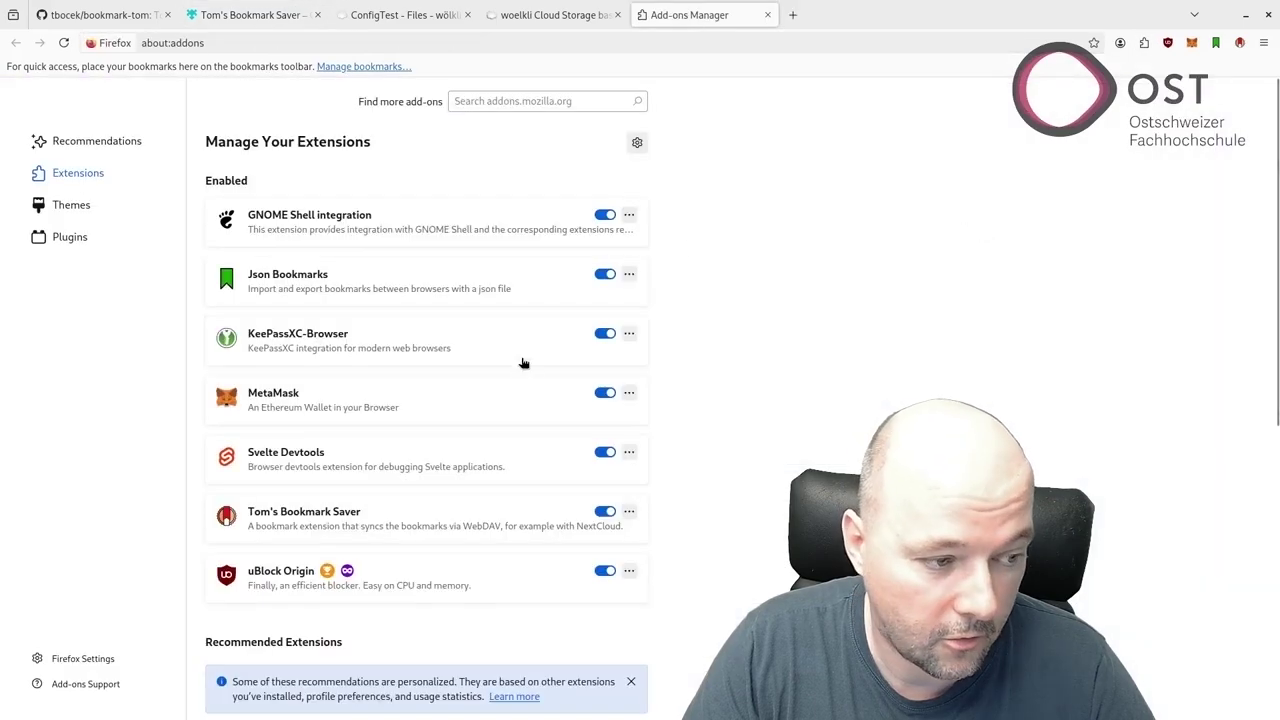
left_click(350, 519)
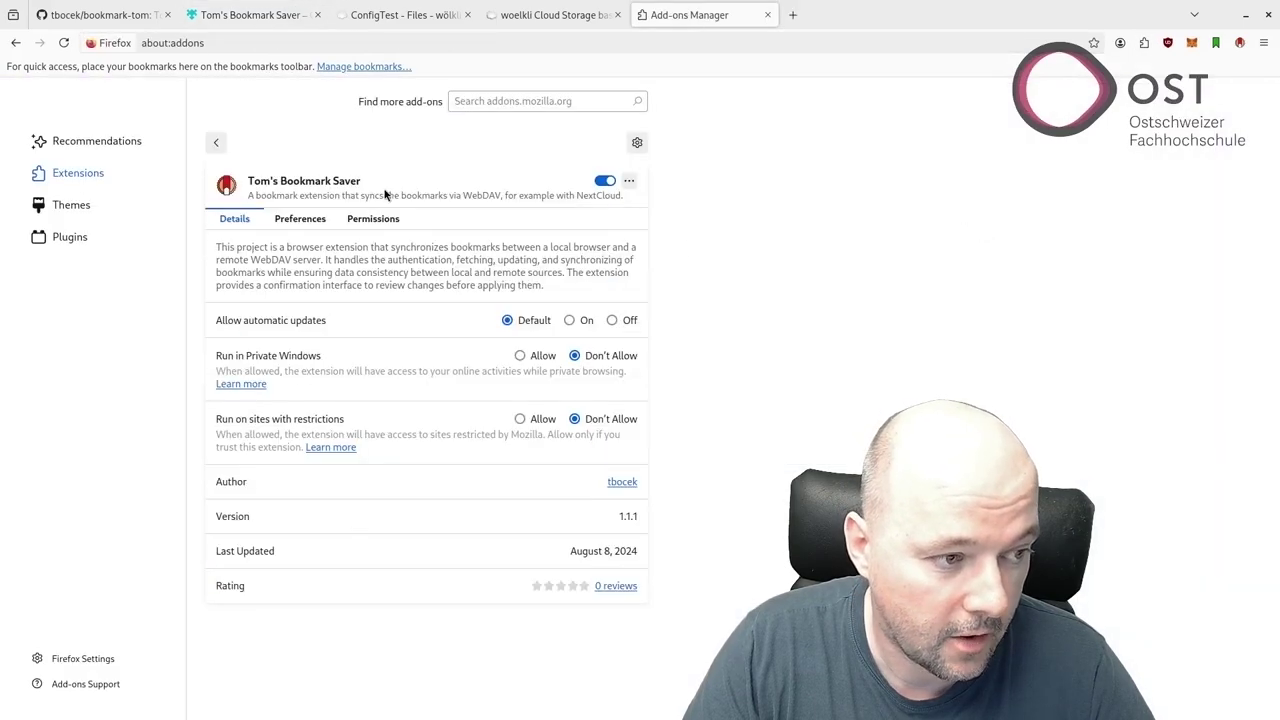
left_click(302, 218)
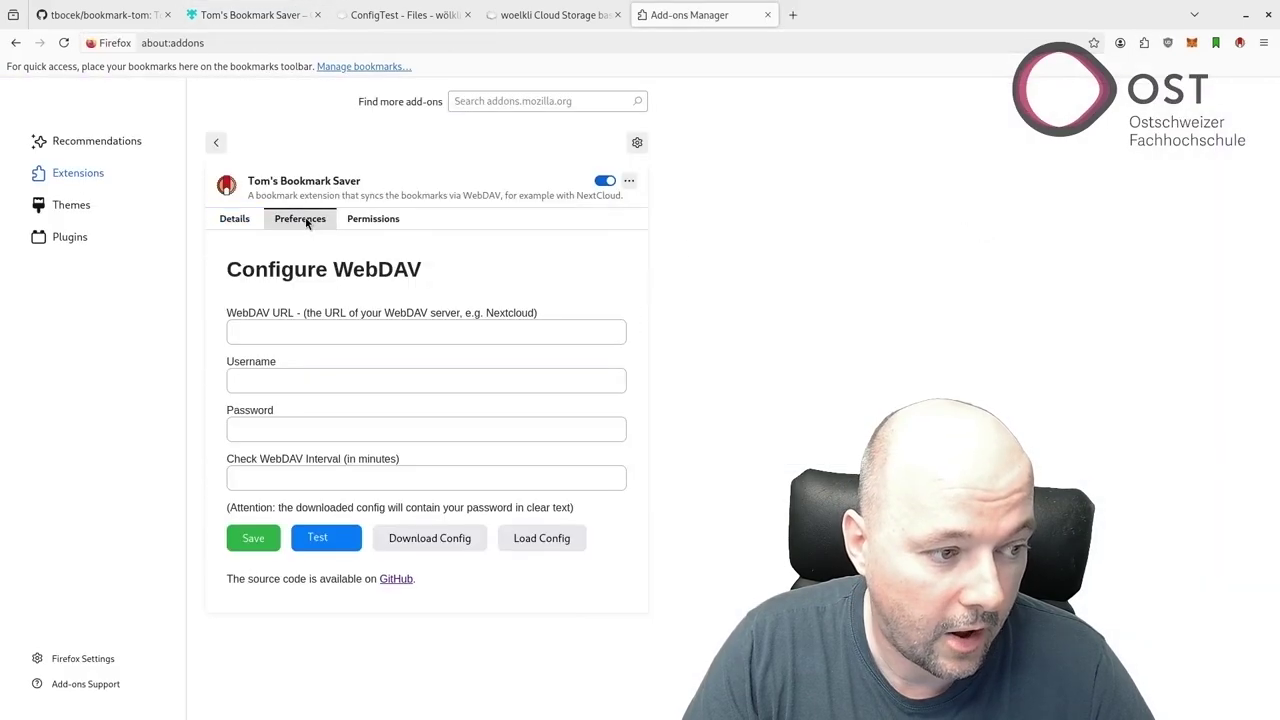
left_click(303, 332)
left_click(292, 380)
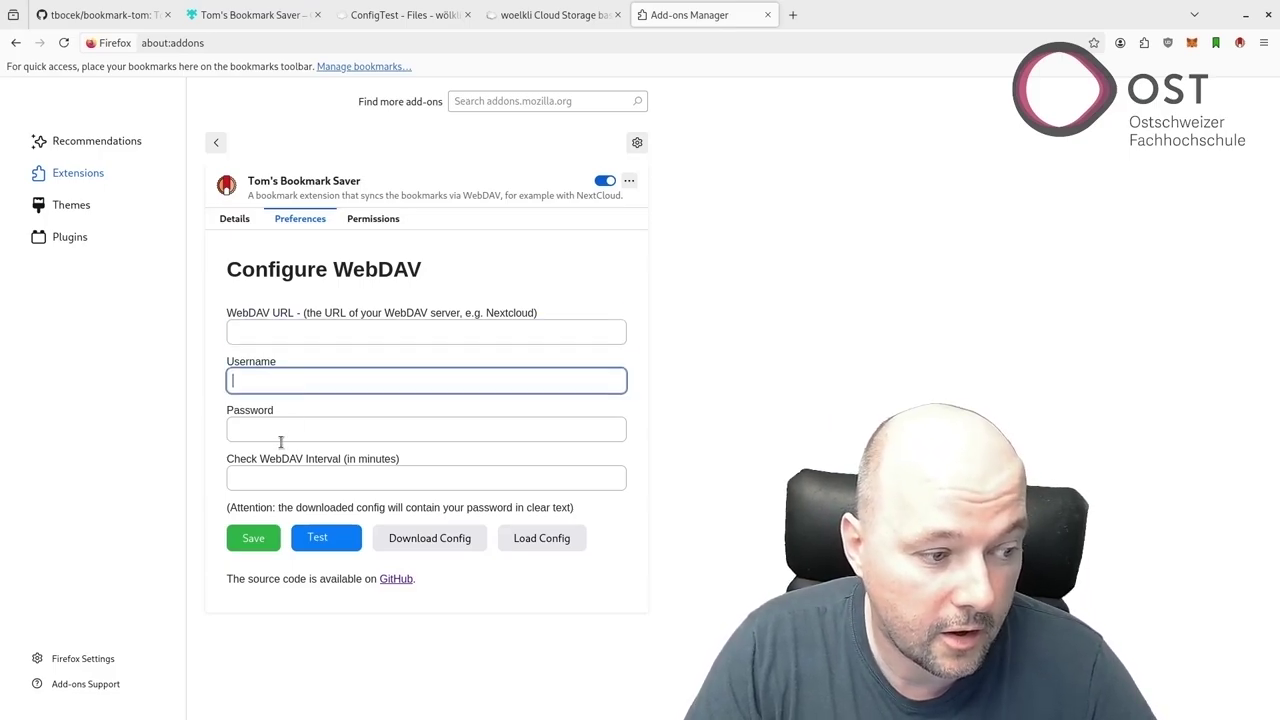
left_click(291, 428)
left_click(301, 476)
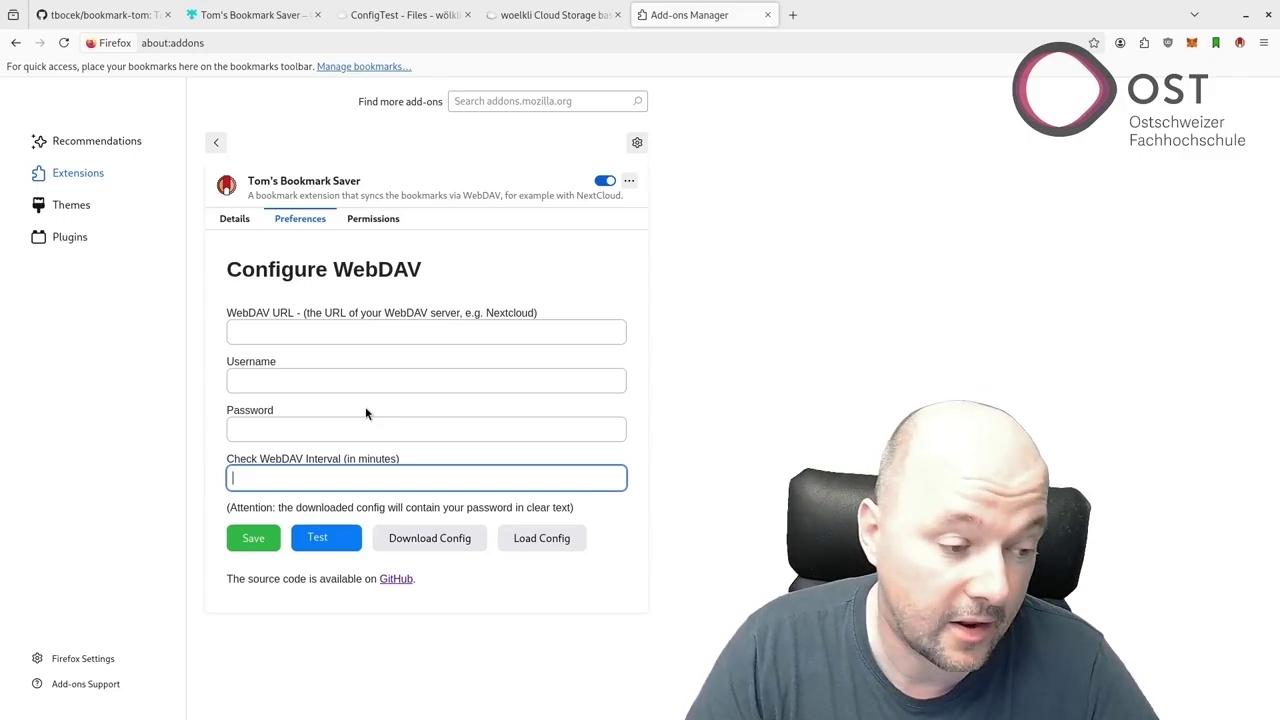
Load the settings from bookmark-config.json and test the WebDAV connection.
left_click(559, 541)
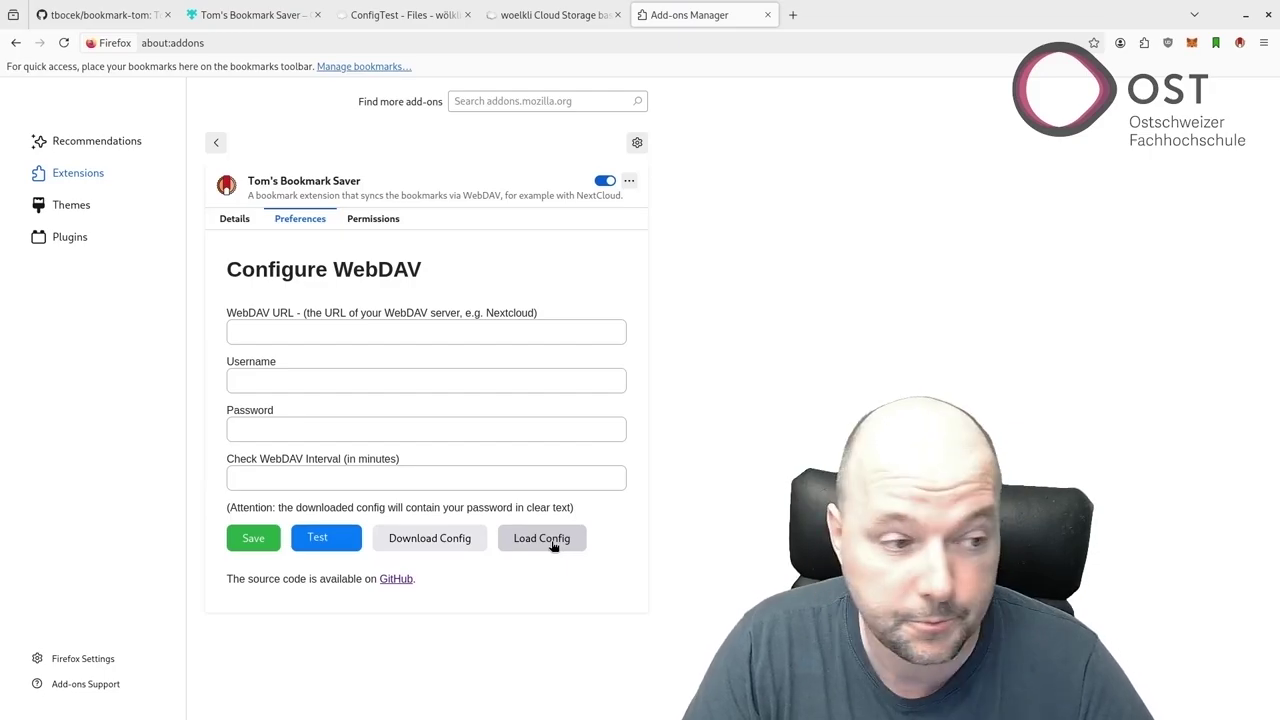
left_click(553, 545)
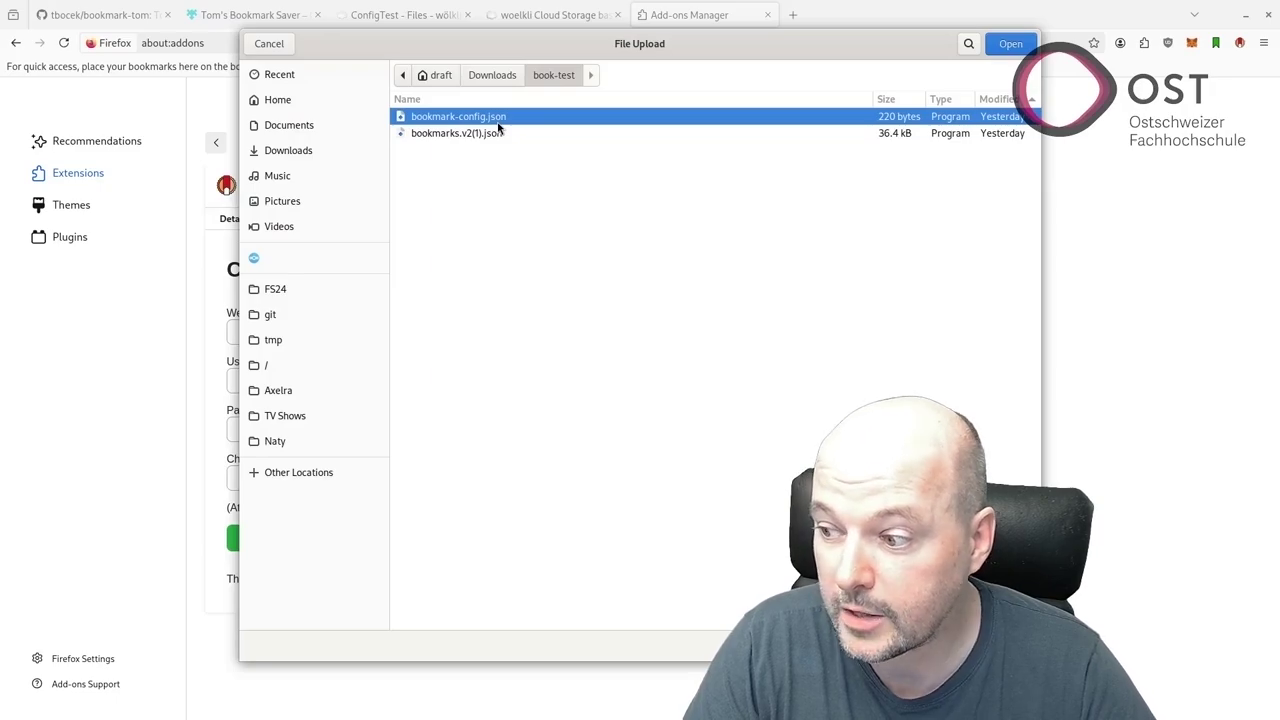
key("Return")
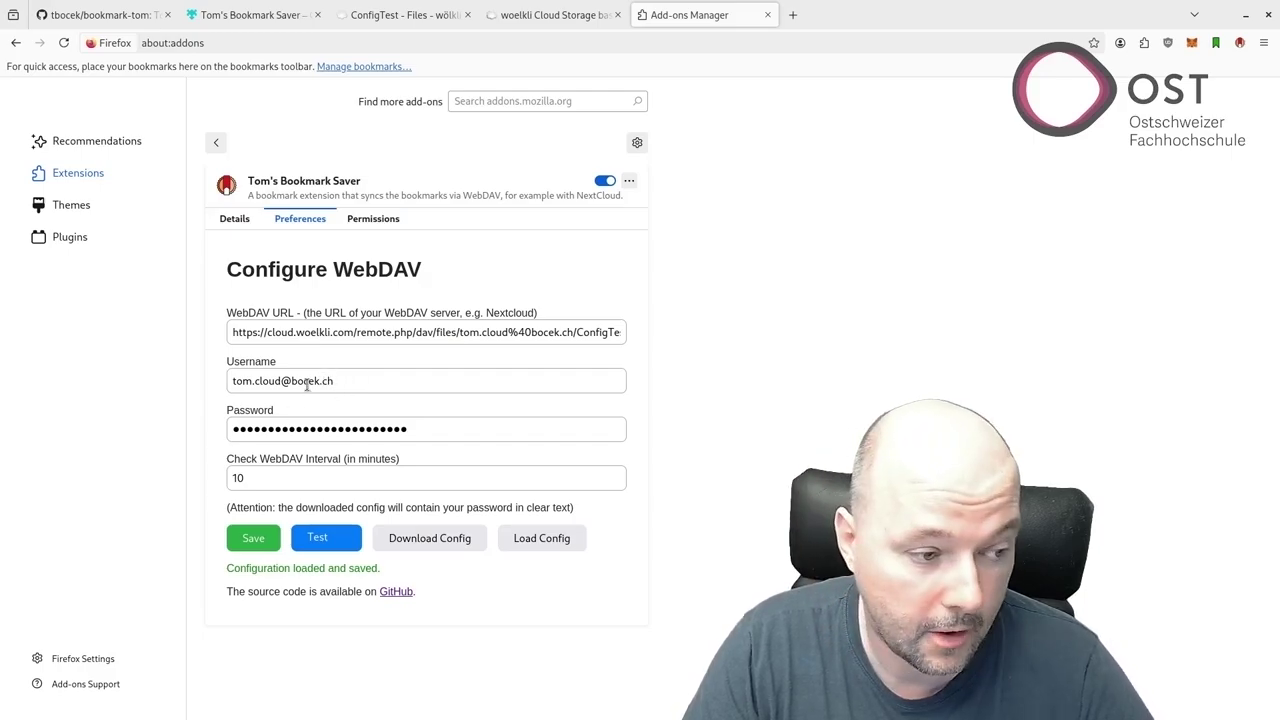
left_click(321, 546)
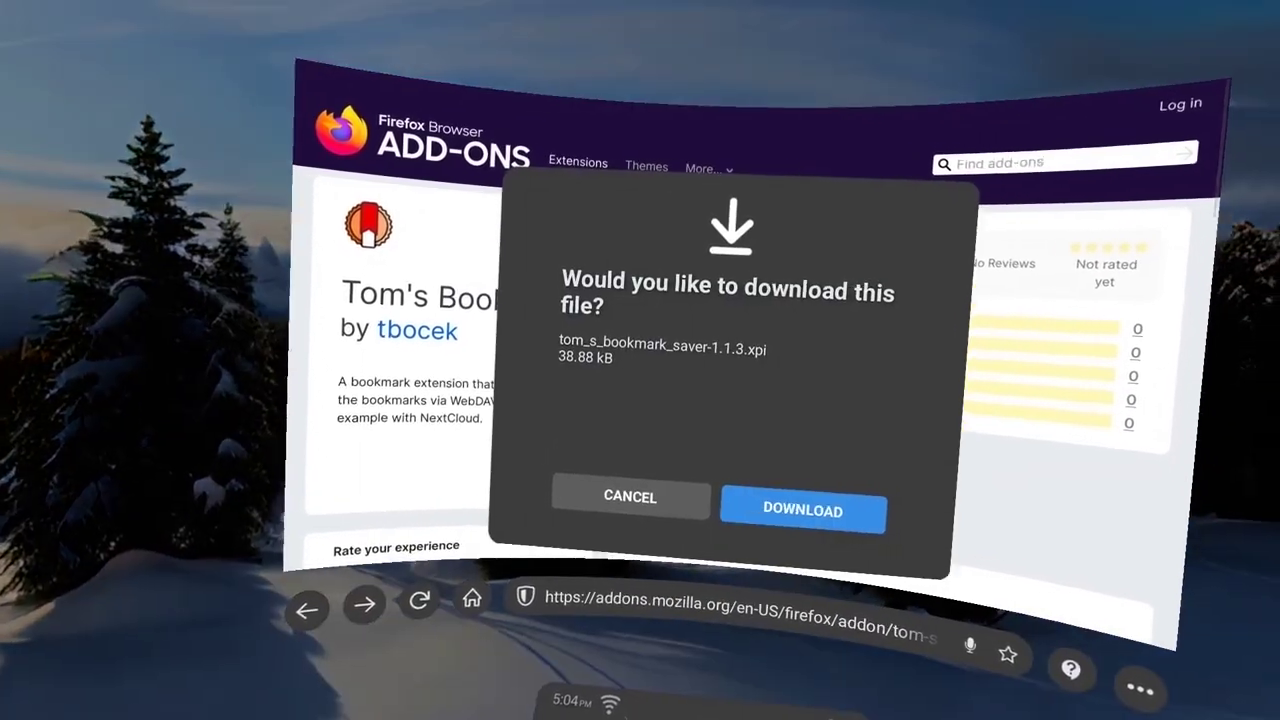
Download tom_s_bookmark_saver-1.1.3.xpi in Wolvic and install it from the Downloads library.
left_click(760, 510)
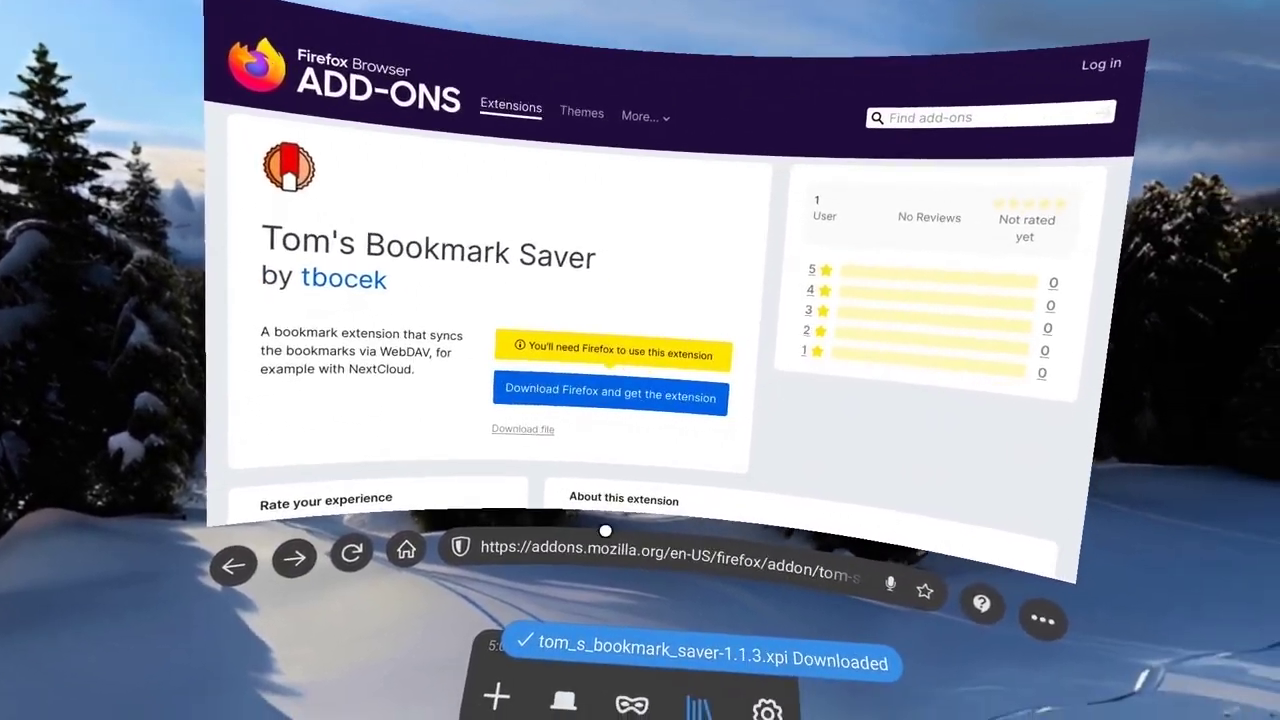
left_click(697, 706)
left_click(372, 350)
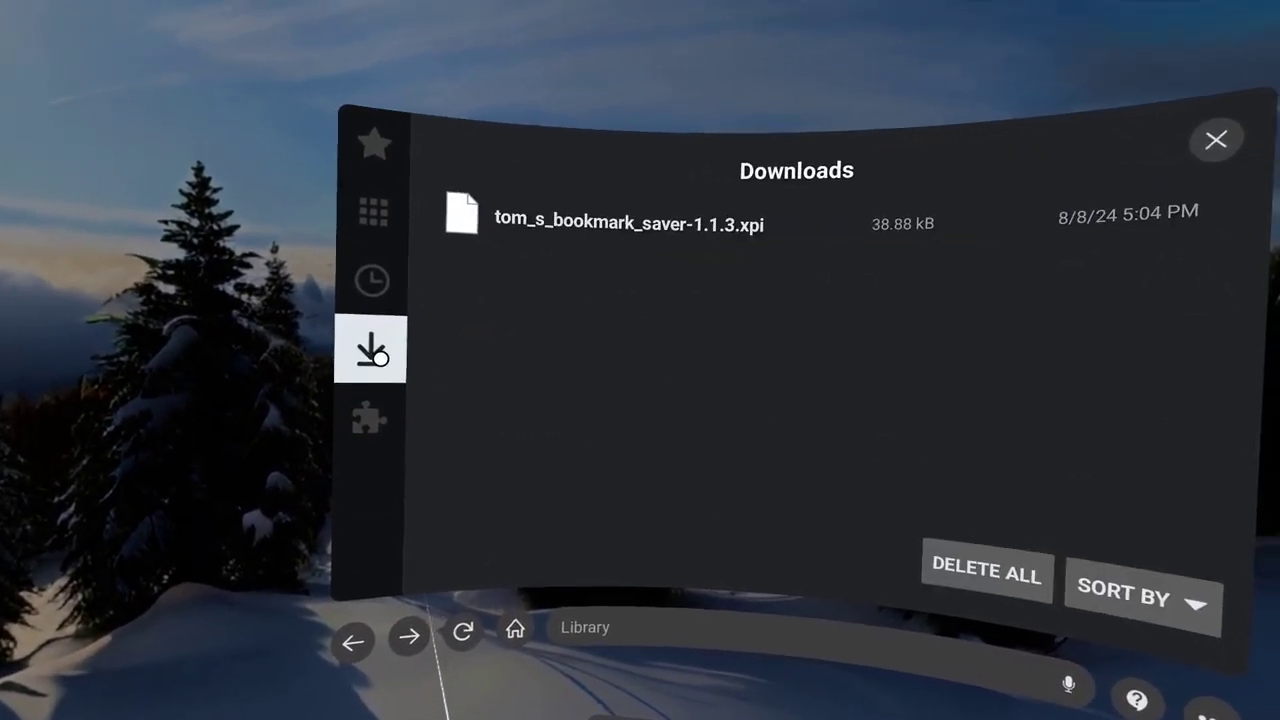
left_click(700, 235)
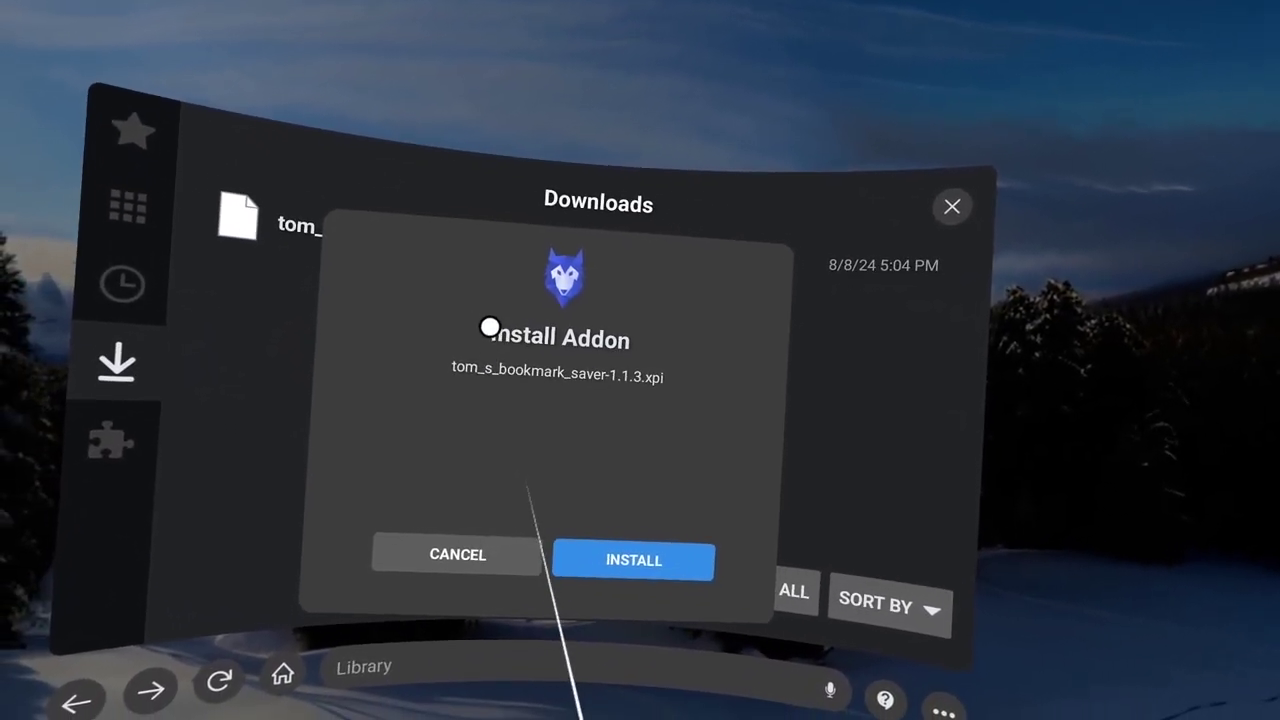
left_click(633, 560)
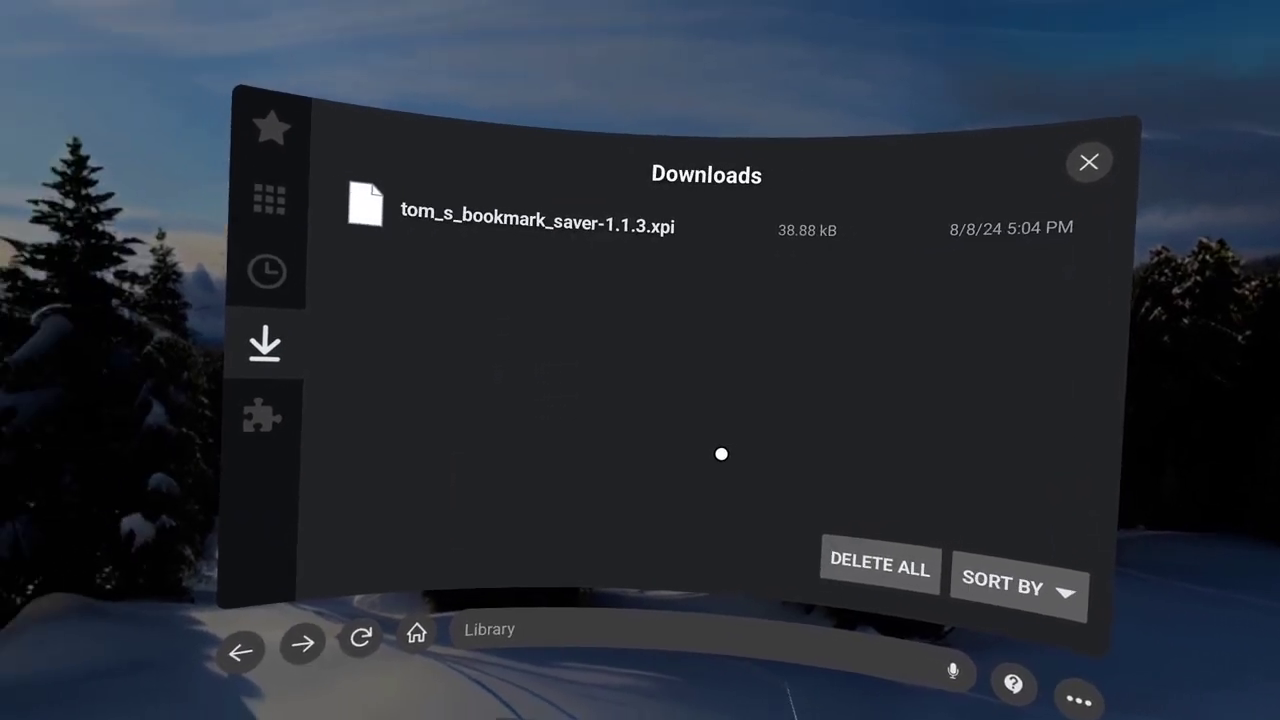
Open Tom's Bookmark Saver's WebDAV settings from Wolvic's installed add-ons.
left_click(362, 411)
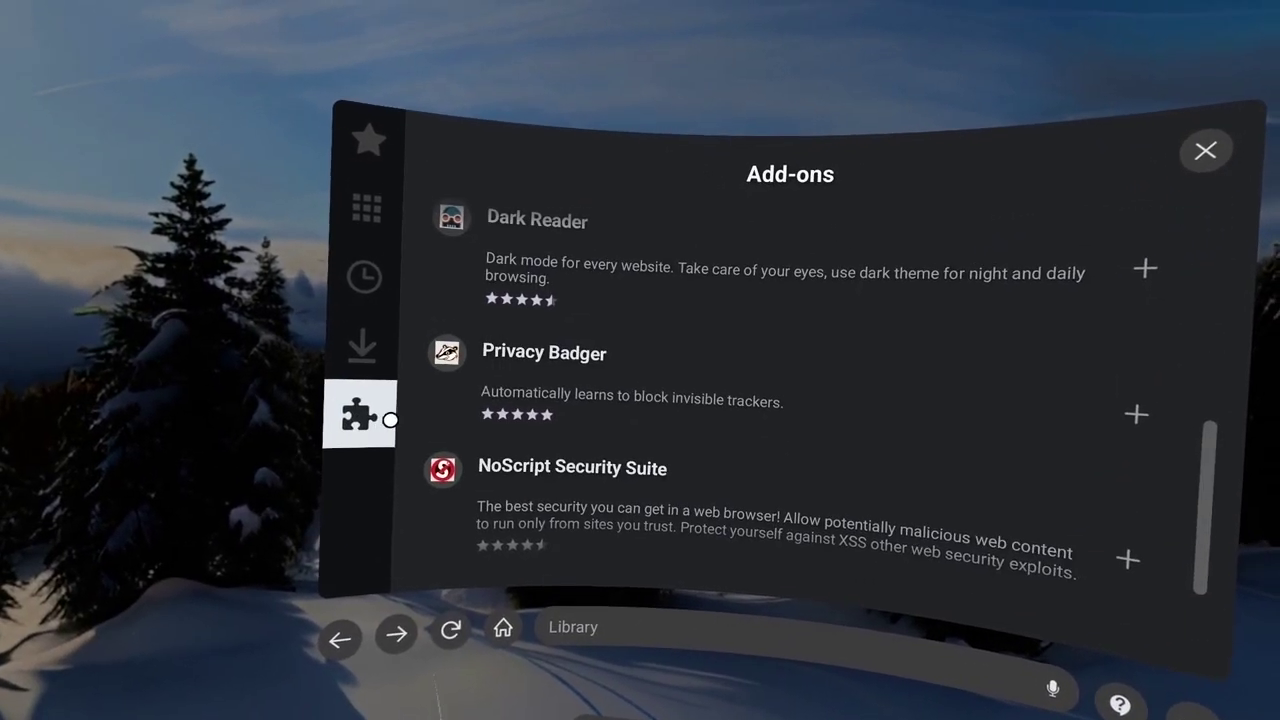
scroll(594, 380, "up", 5)
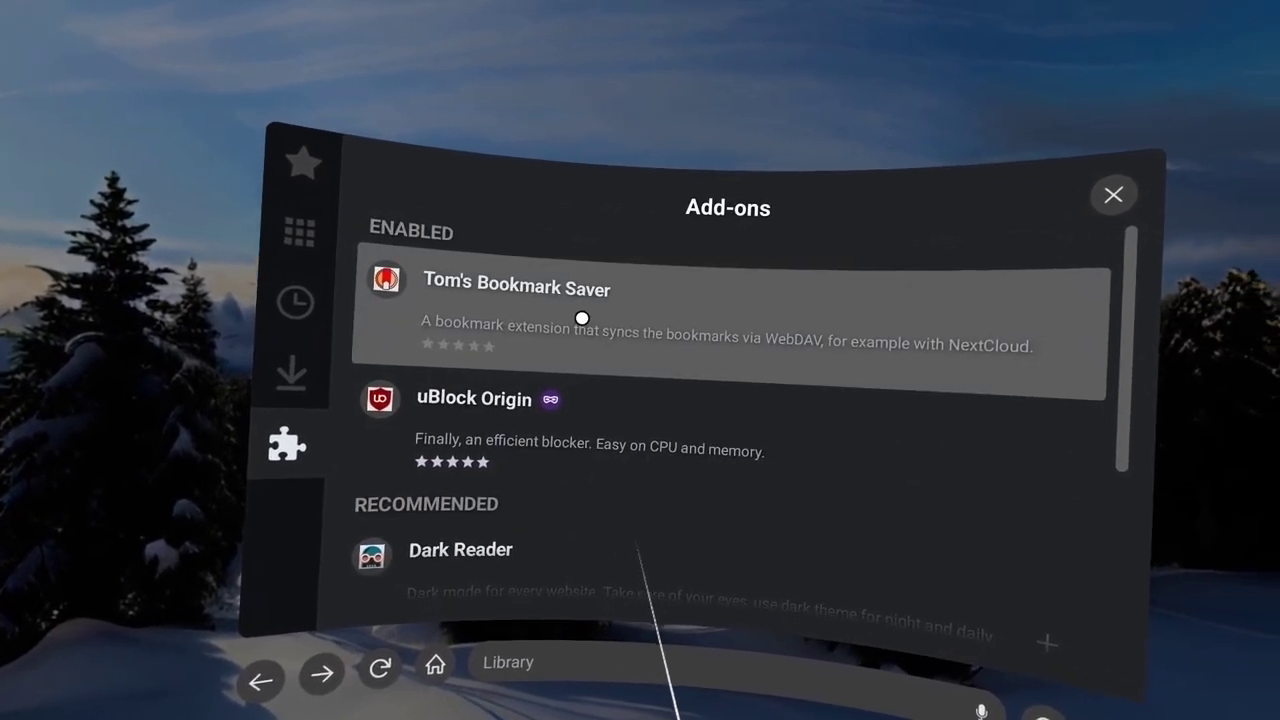
left_click(582, 318)
left_click(694, 371)
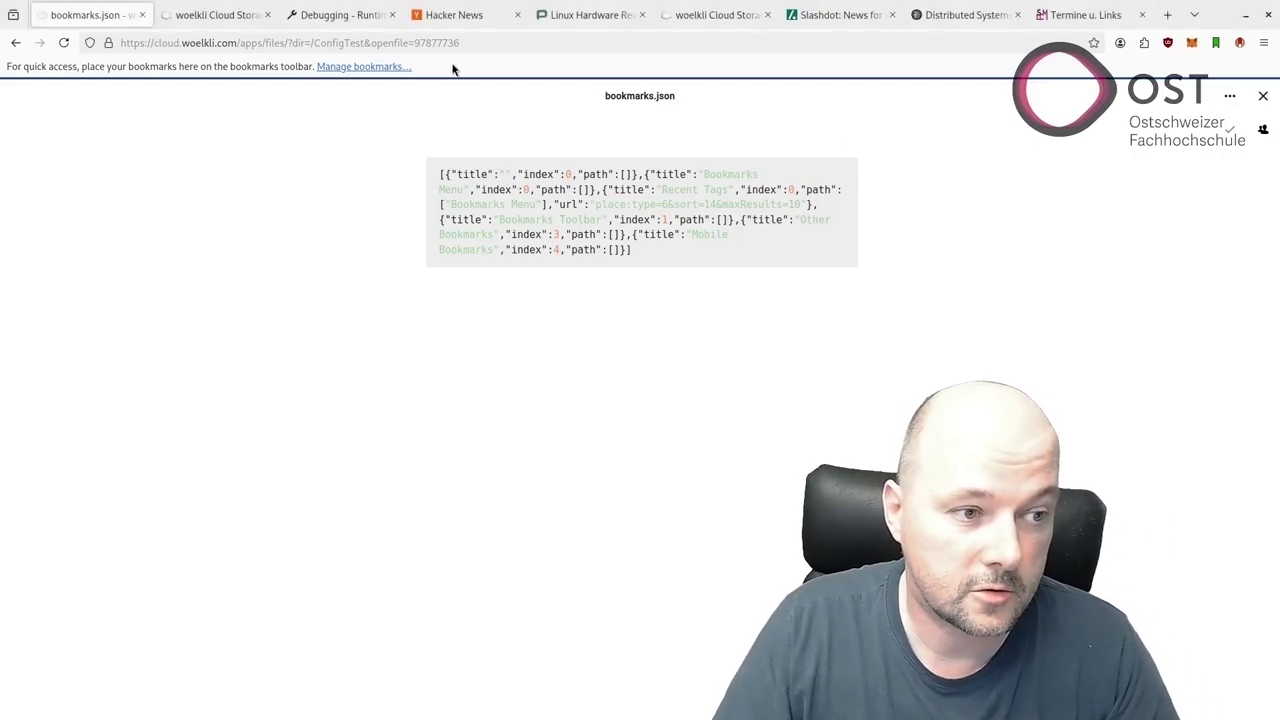
Add a News folder to the Firefox bookmarks toolbar.
right_click(452, 68)
left_click(508, 120)
double_click(514, 136)
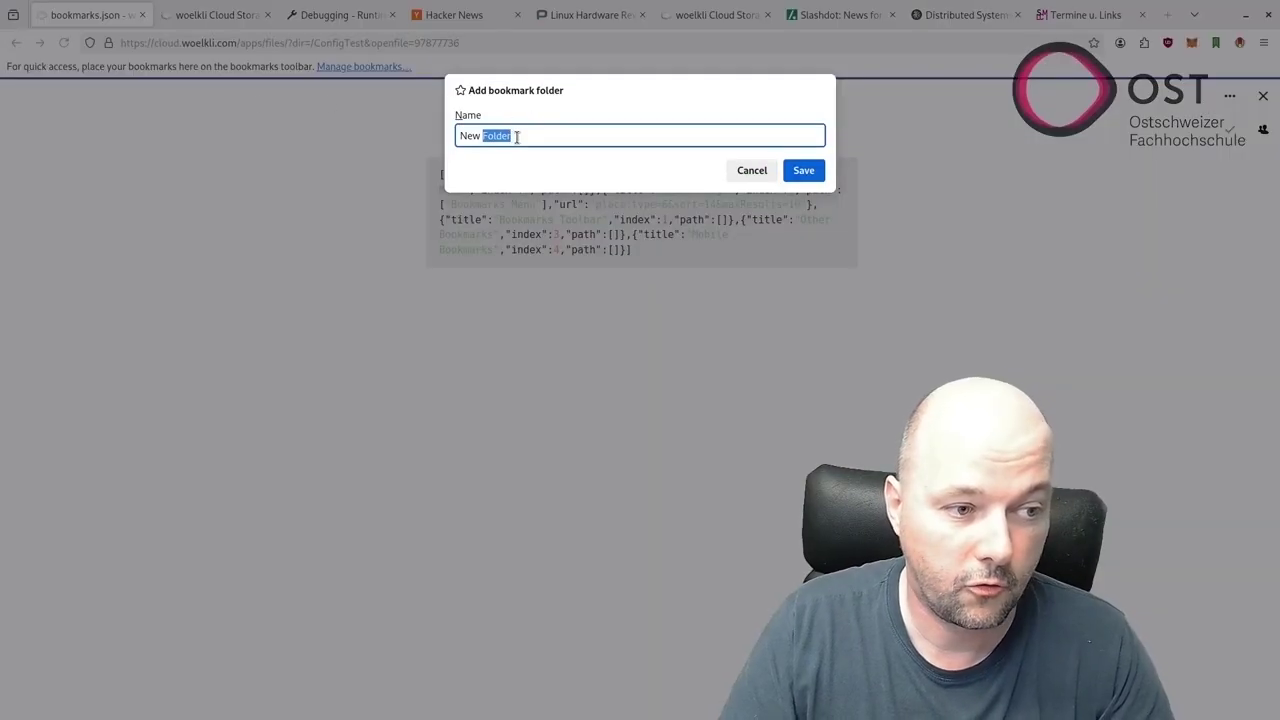
type("s")
key("Return")
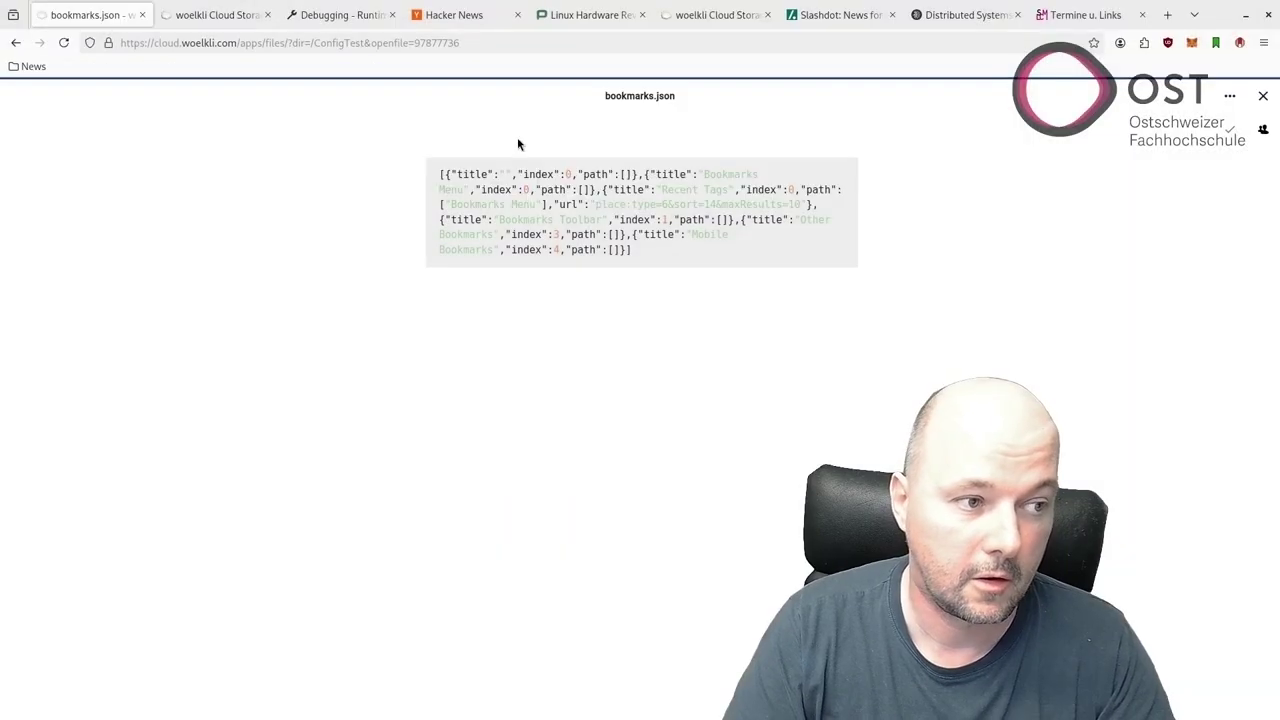
Bookmark the Hacker News and Phoronix pages into the News folder.
left_click(462, 18)
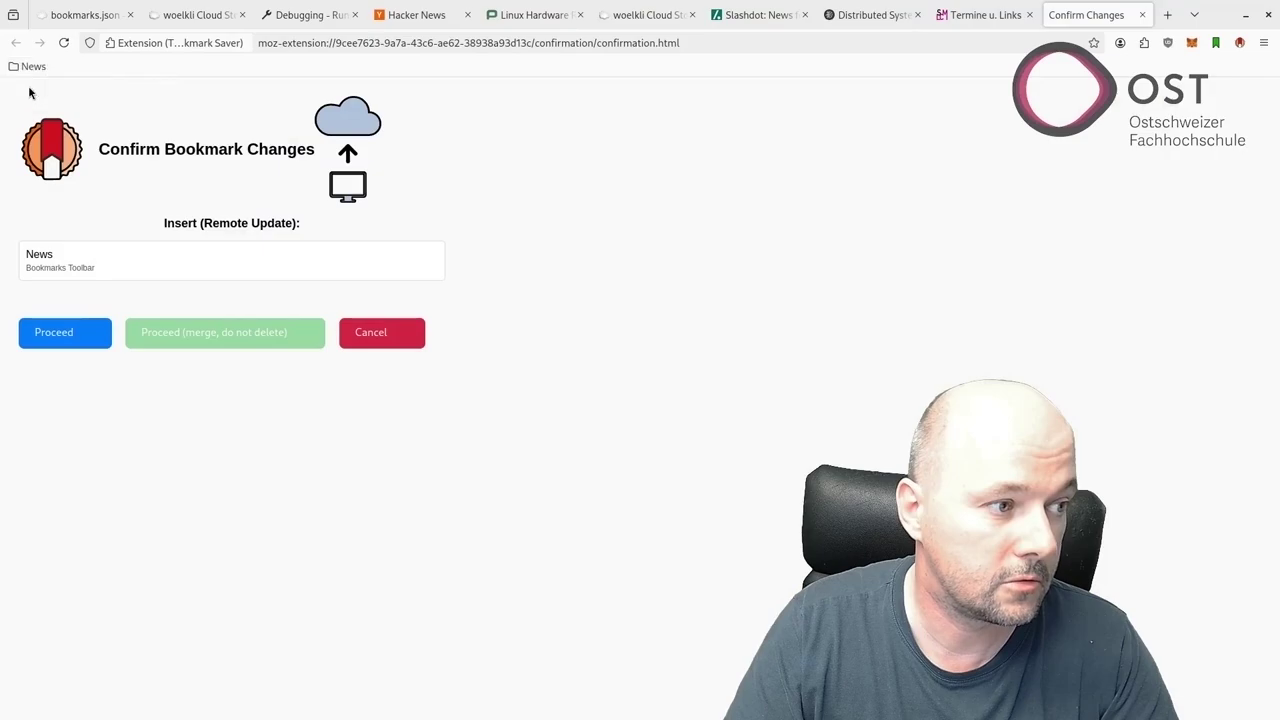
left_click(416, 15)
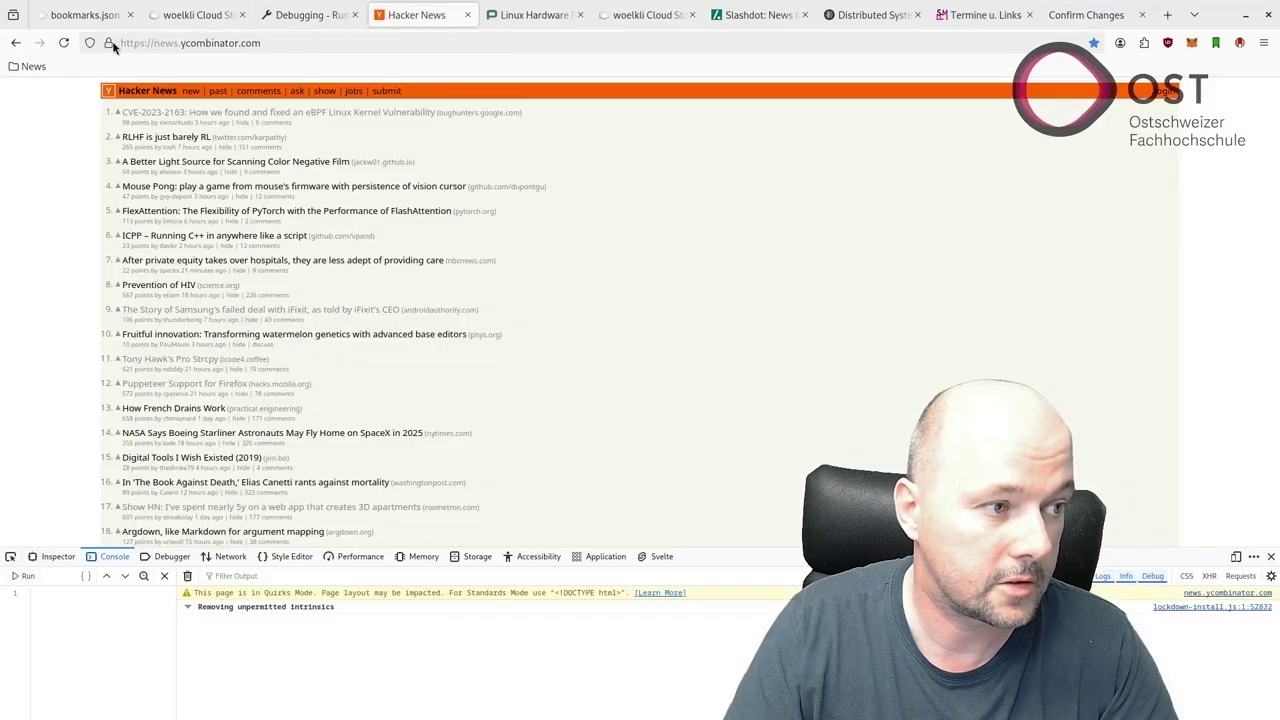
left_click_drag(113, 47, 32, 68)
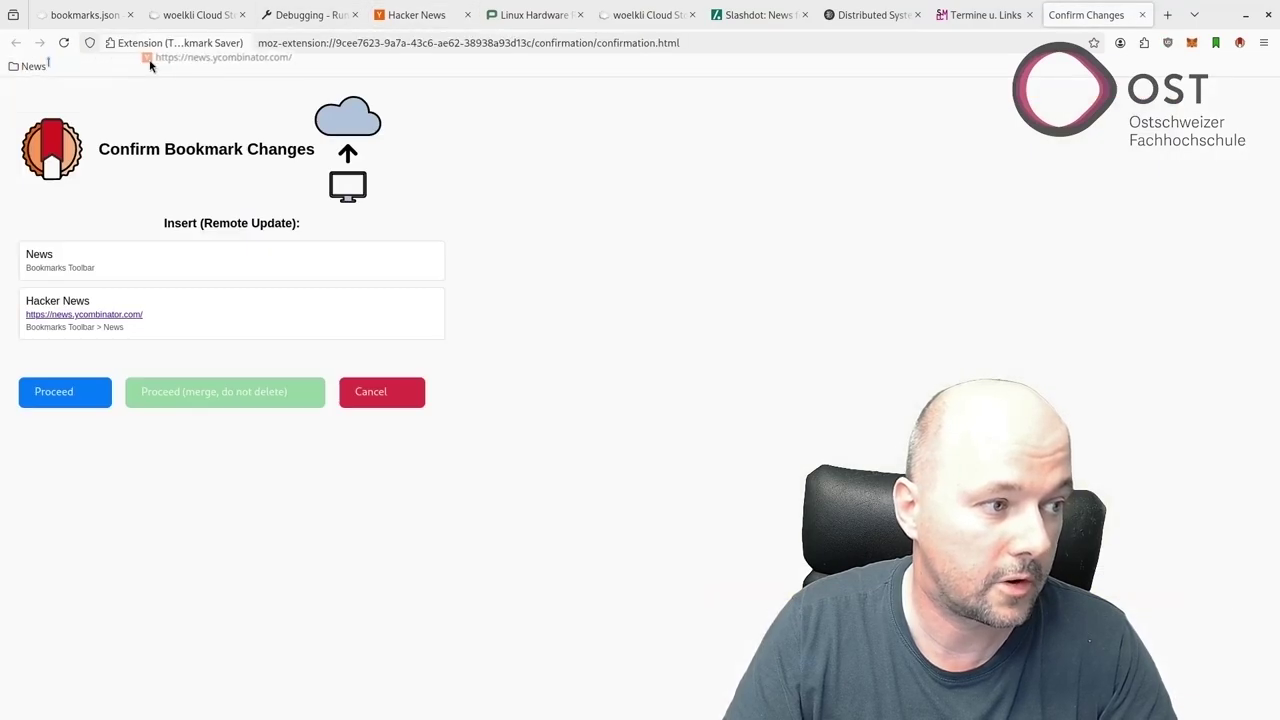
left_click_drag(150, 65, 30, 114)
Create a Sub folder inside News and bookmark Slashdot into it.
right_click(40, 130)
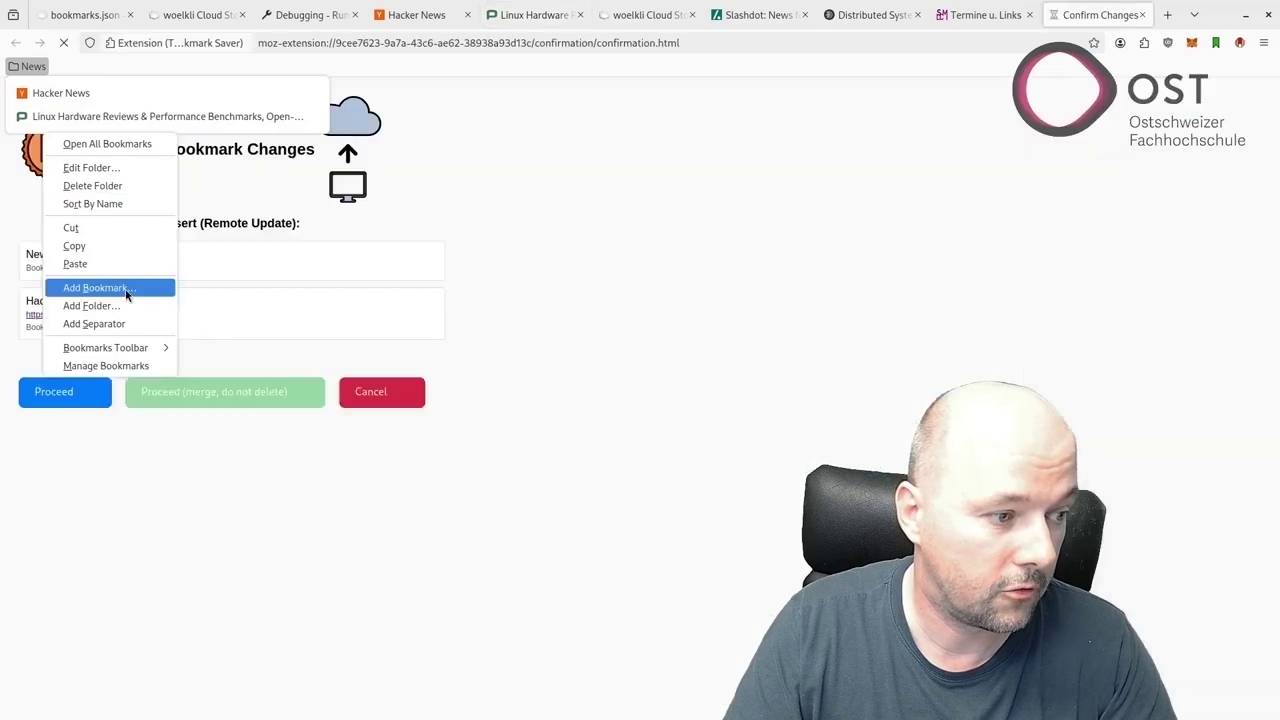
left_click(126, 305)
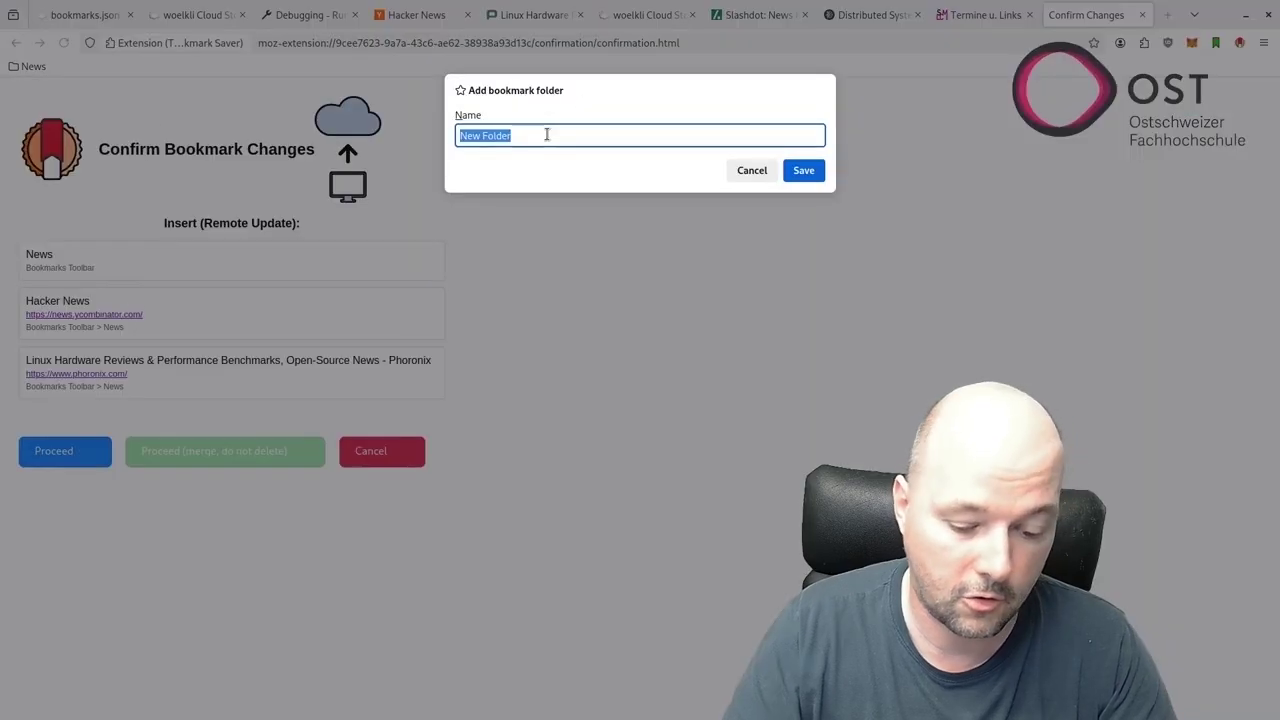
type("Sub")
key("Return")
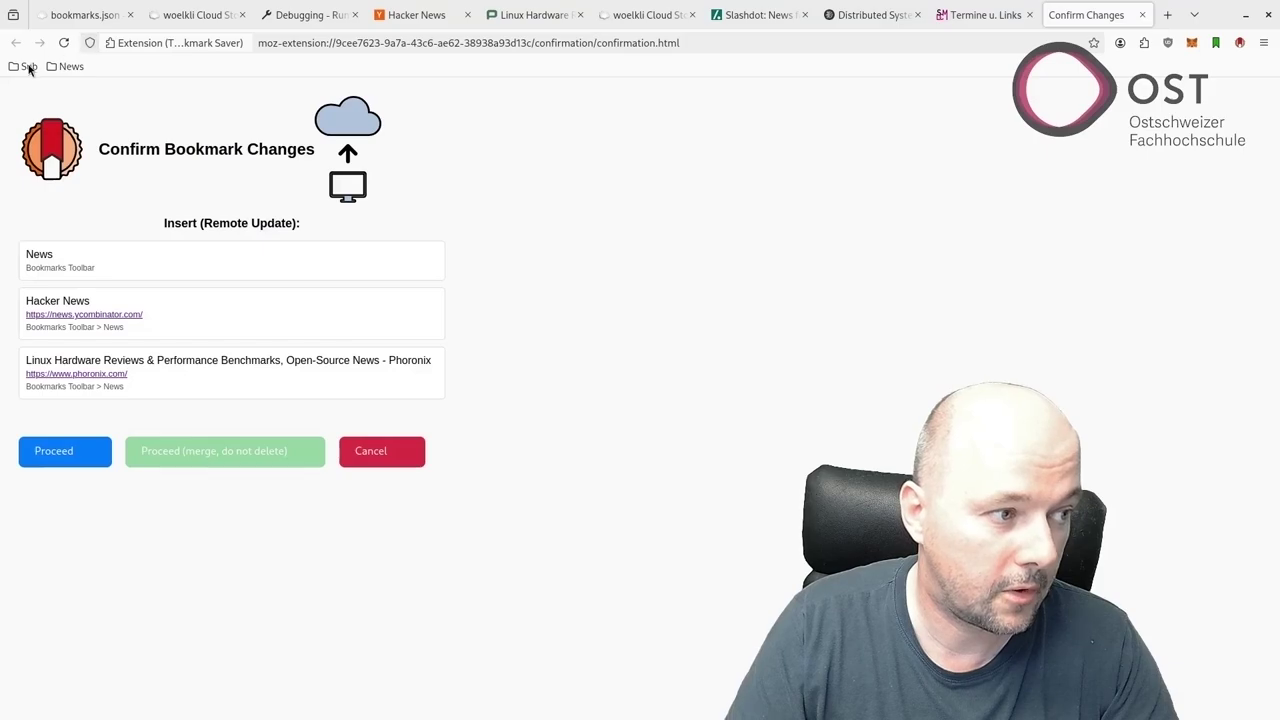
left_click(62, 66)
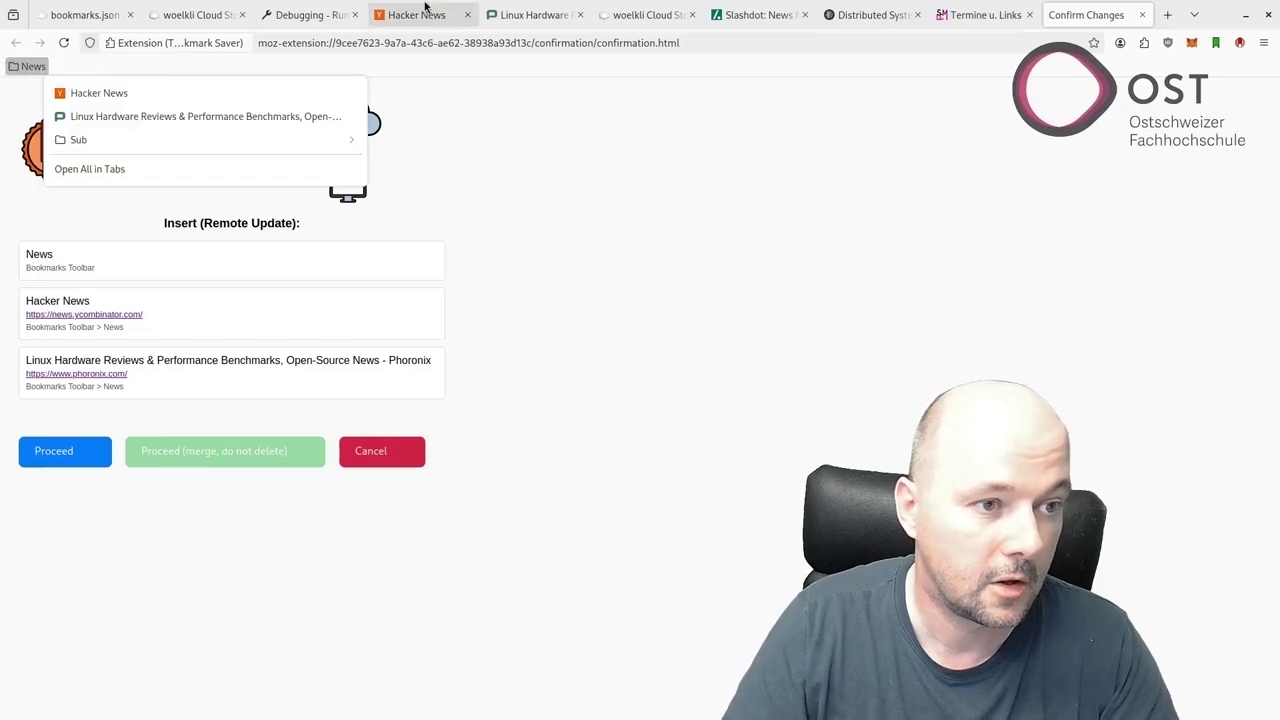
left_click(758, 14)
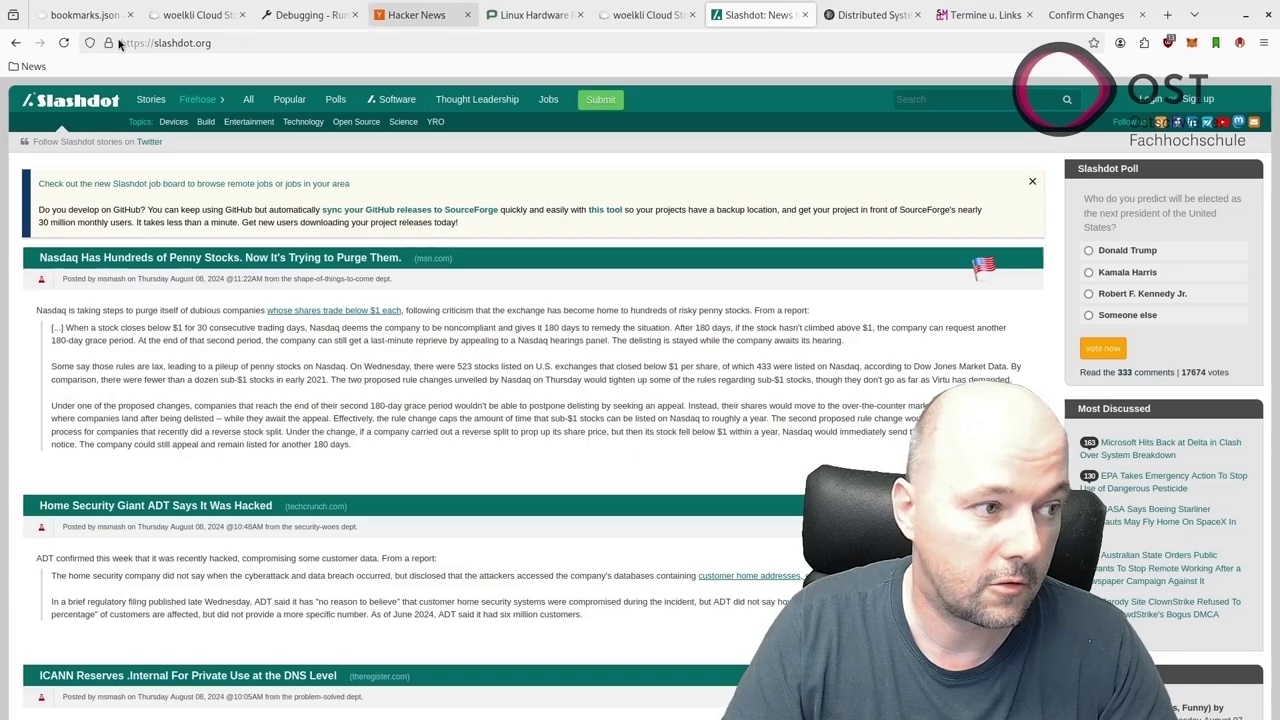
left_click_drag(114, 43, 47, 147)
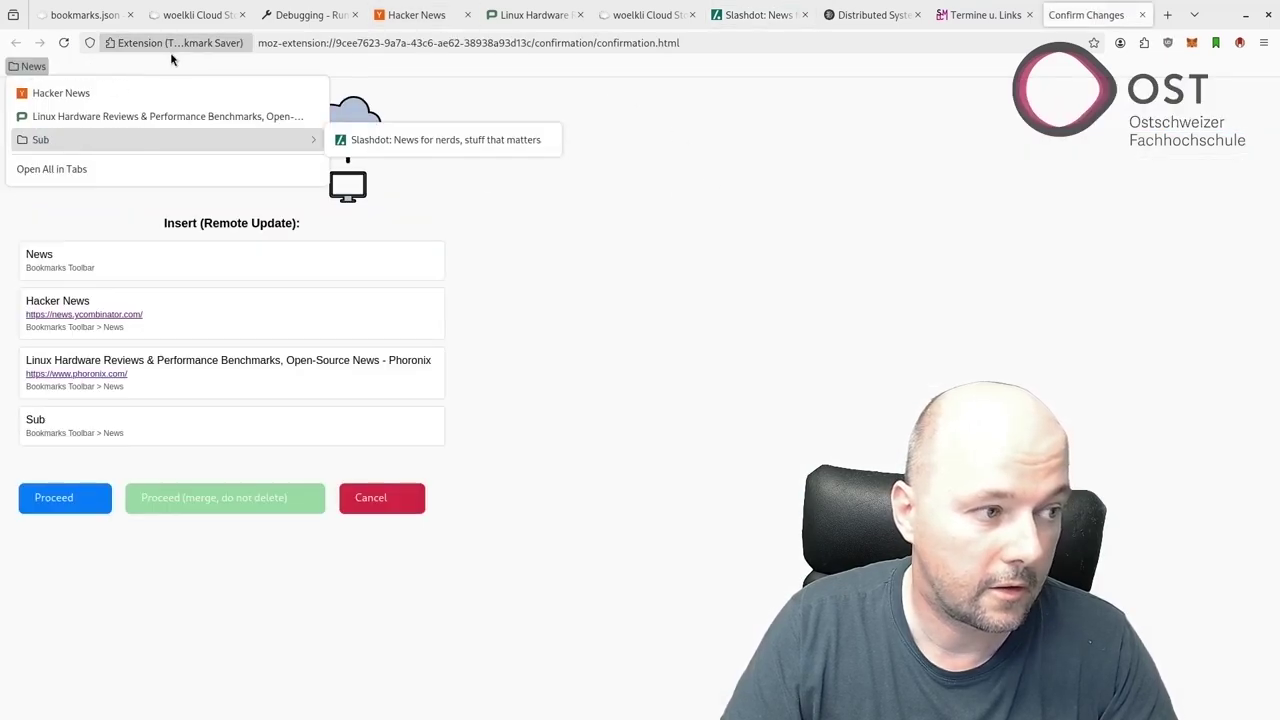
Add a second toolbar folder named OST.
right_click(111, 65)
left_click(168, 116)
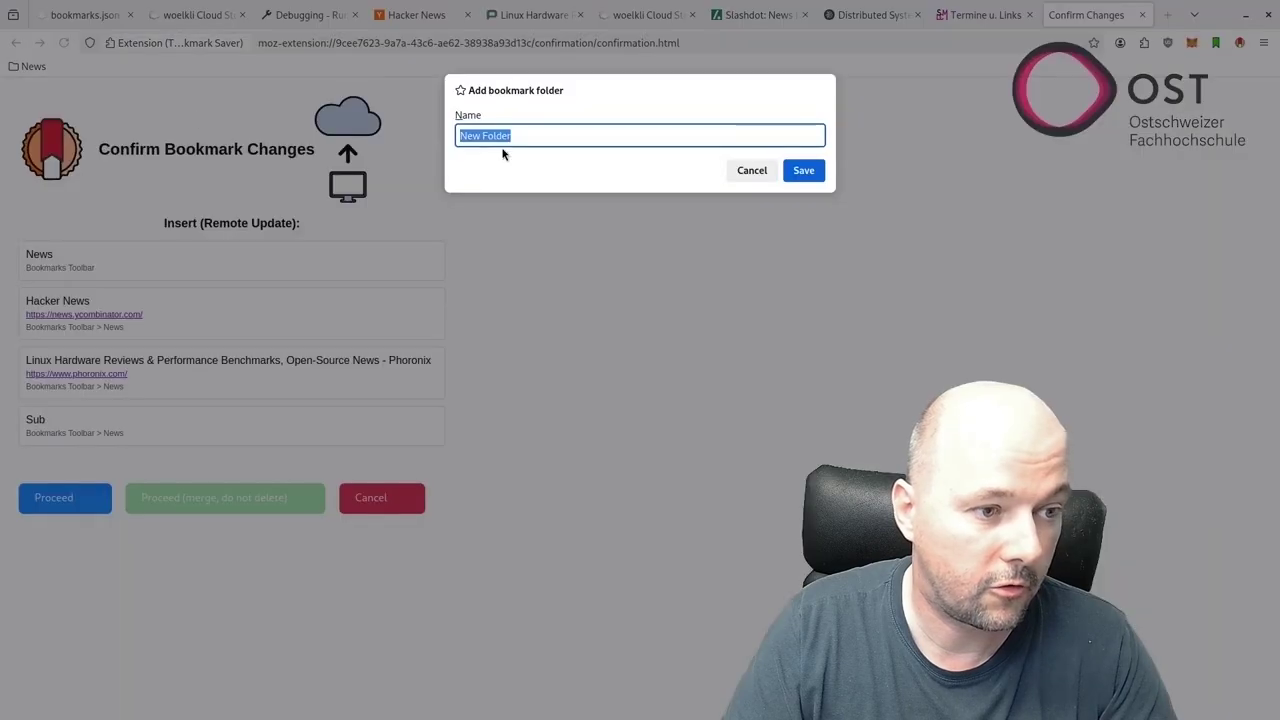
key("End")
key("ctrl+a")
type("OST")
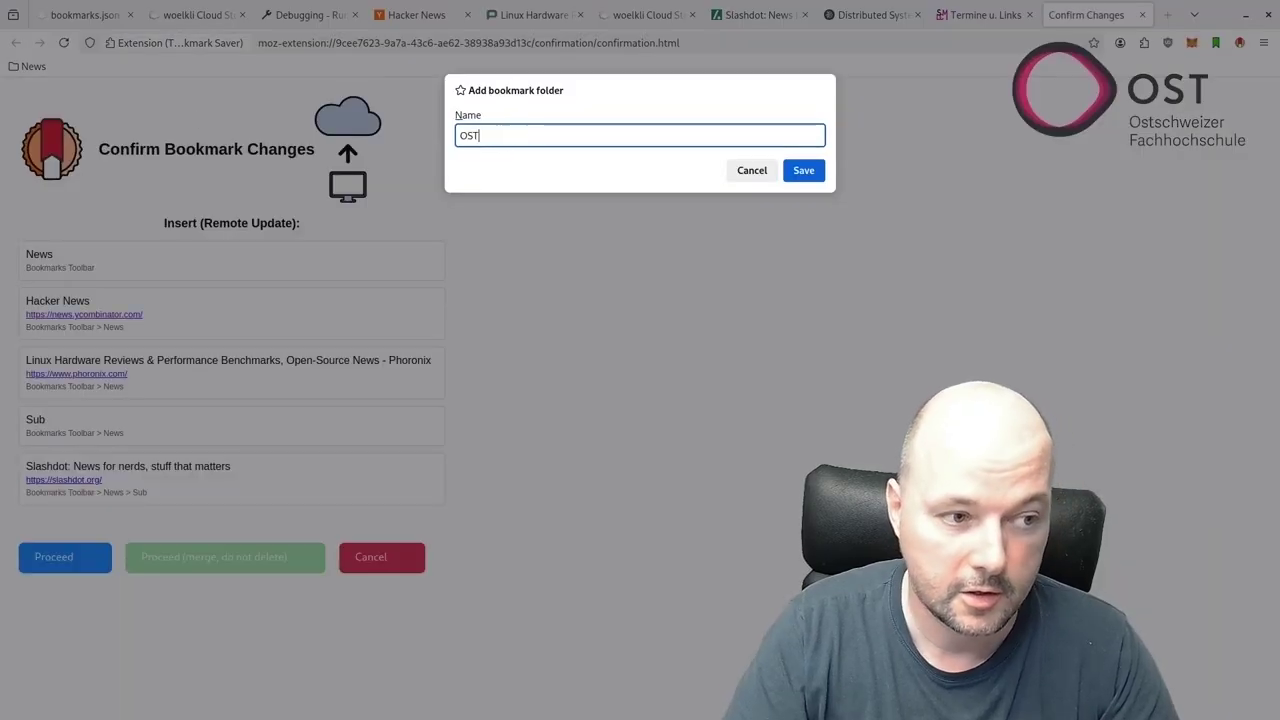
left_click(815, 176)
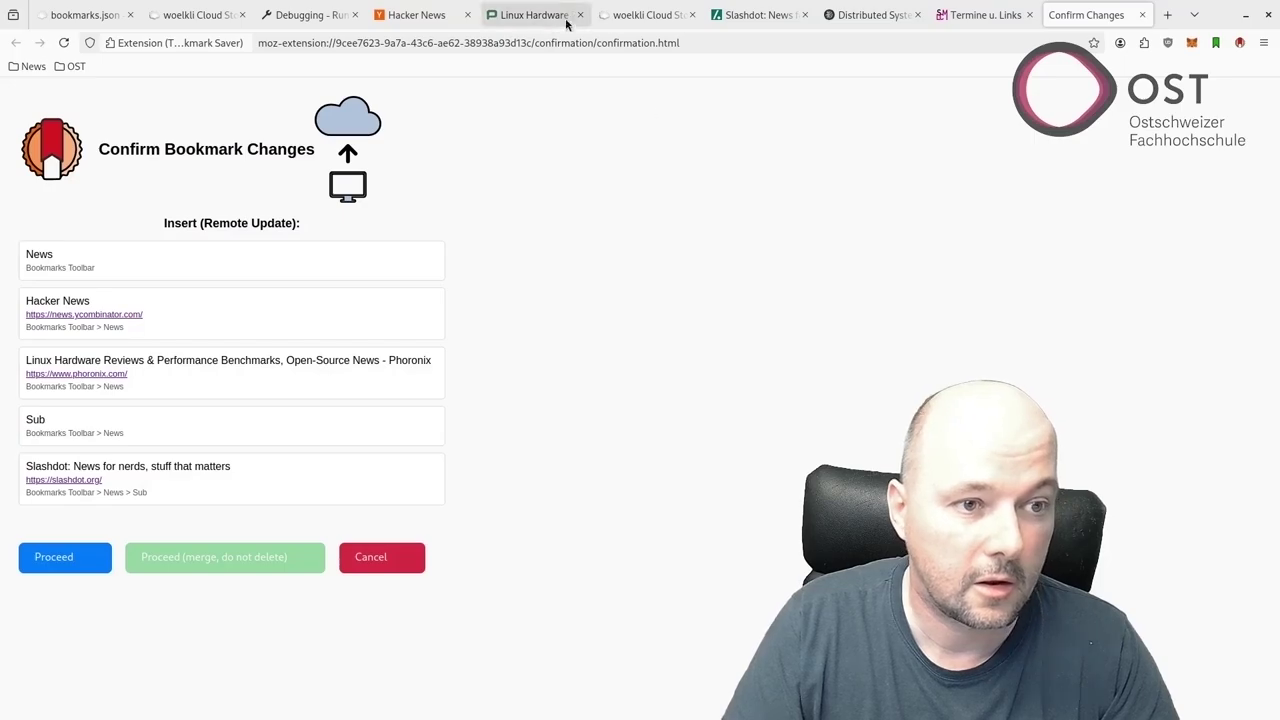
Bookmark the Distributed Systems lab and Termine u. Links pages into the OST folder.
left_click(866, 15)
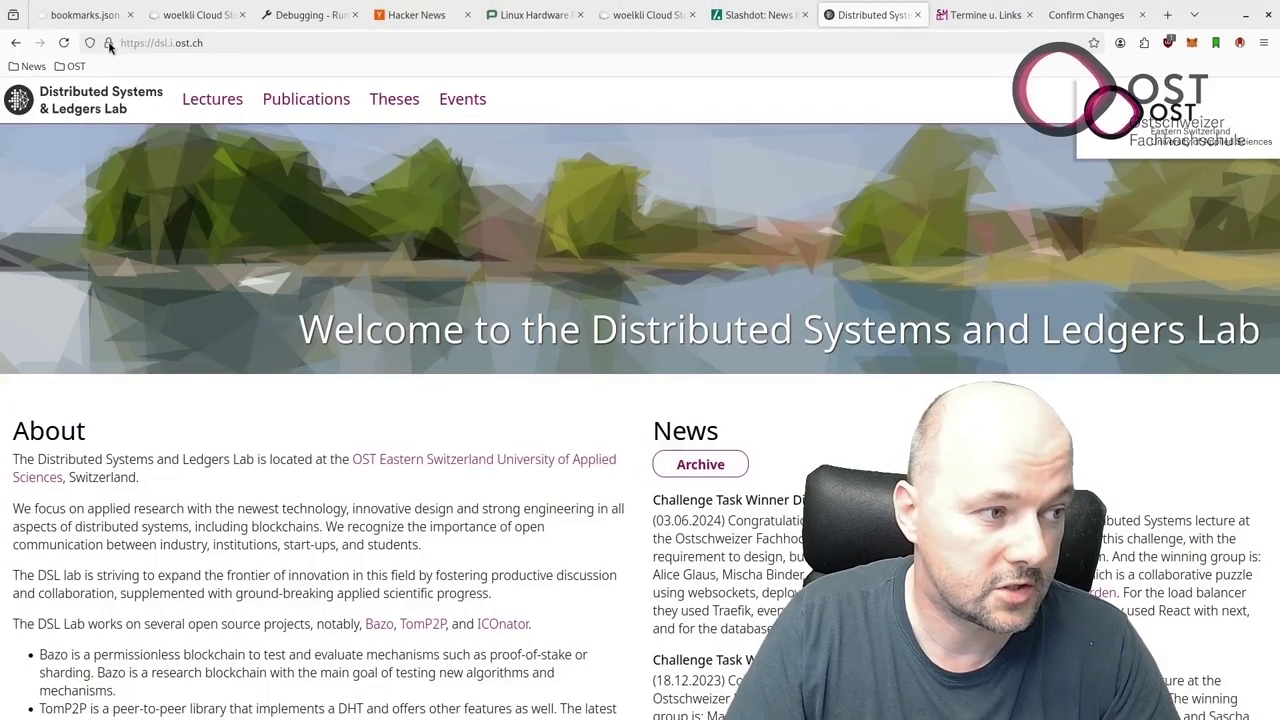
left_click_drag(106, 43, 72, 66)
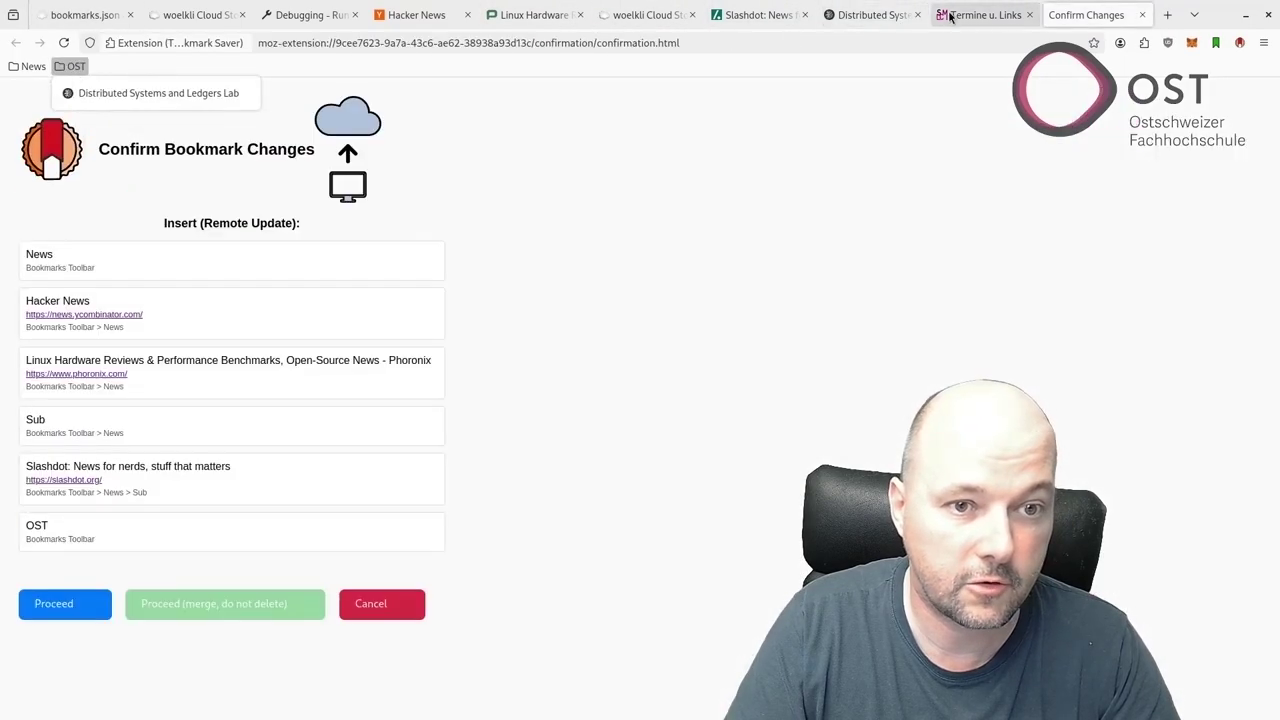
left_click(960, 15)
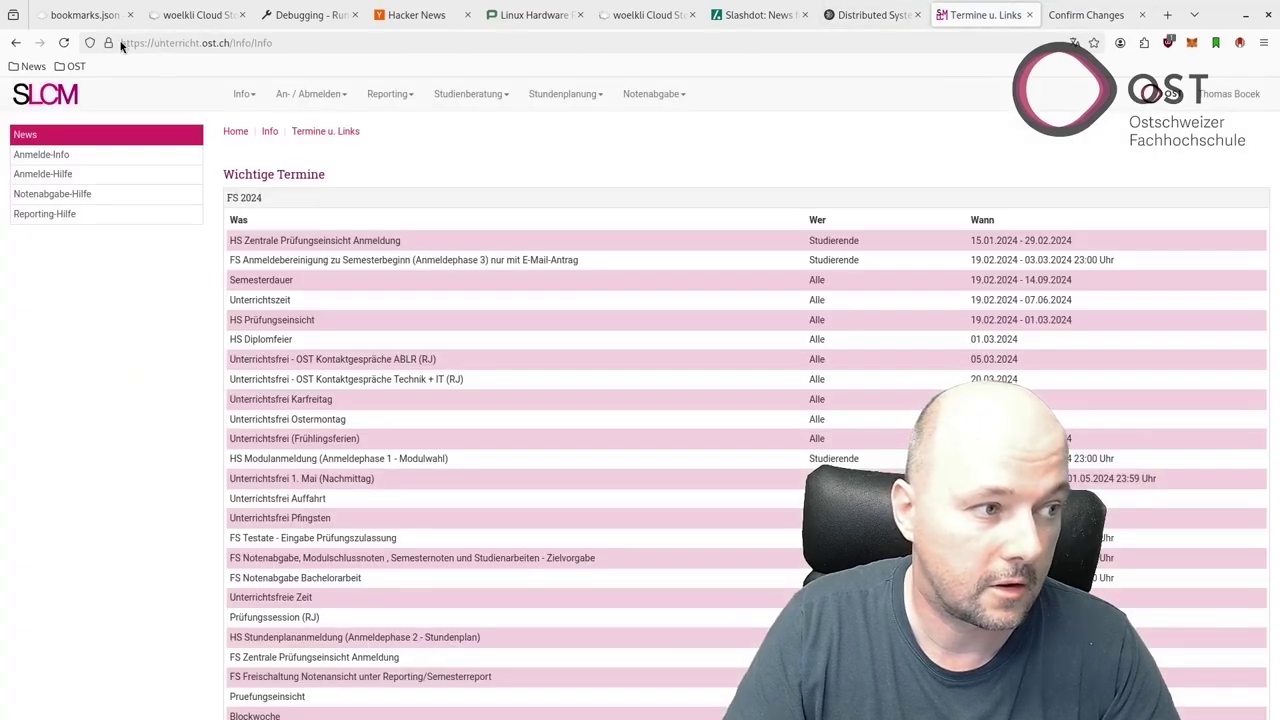
left_click_drag(108, 43, 62, 69)
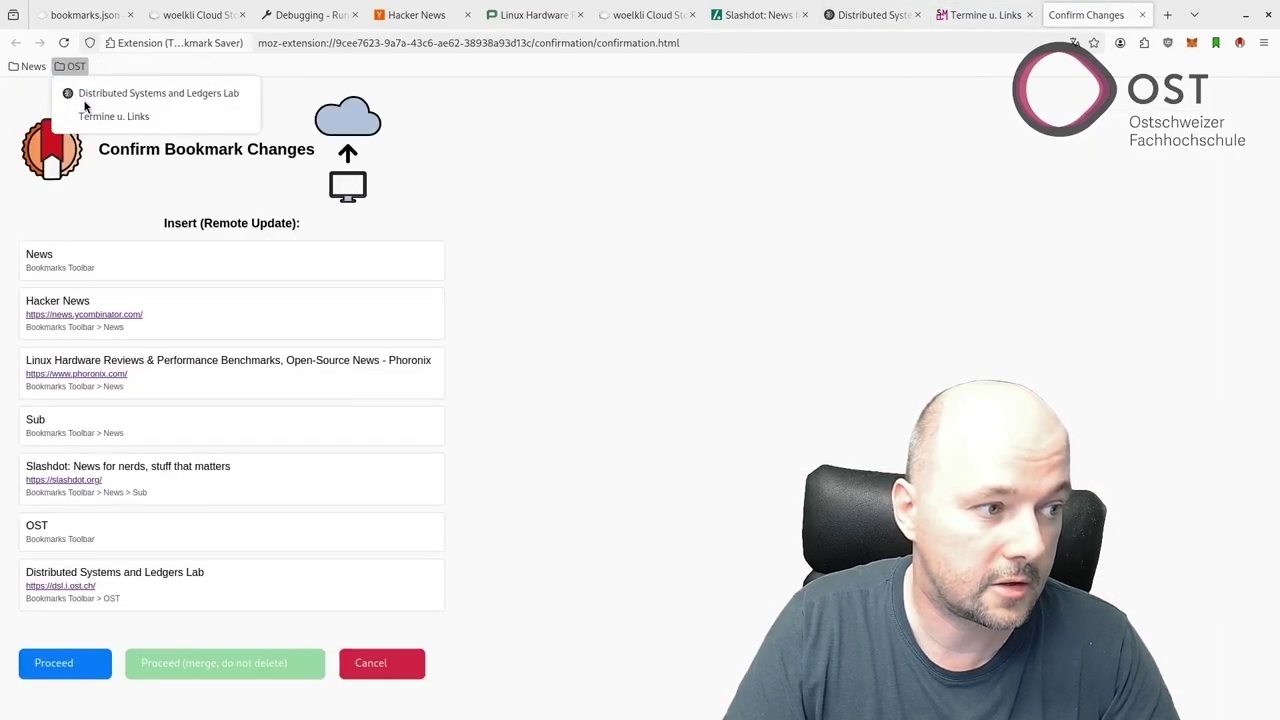
left_click(575, 142)
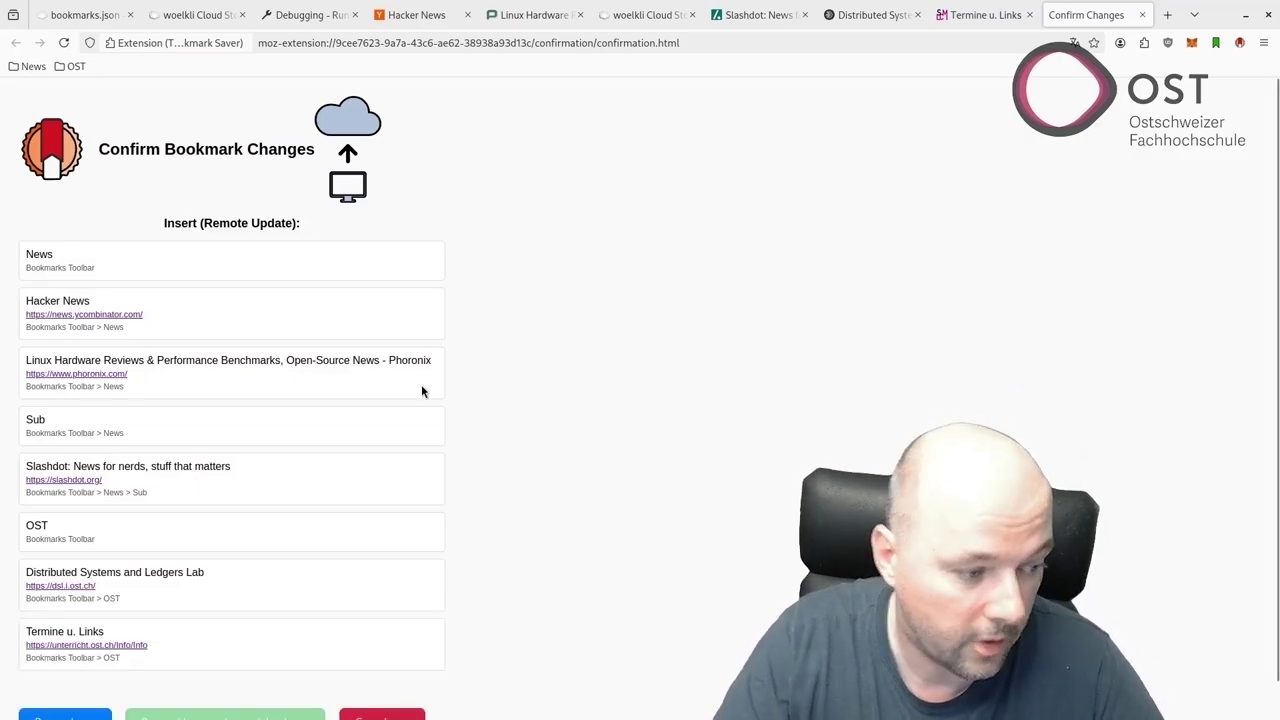
scroll(212, 216, "down", 1)
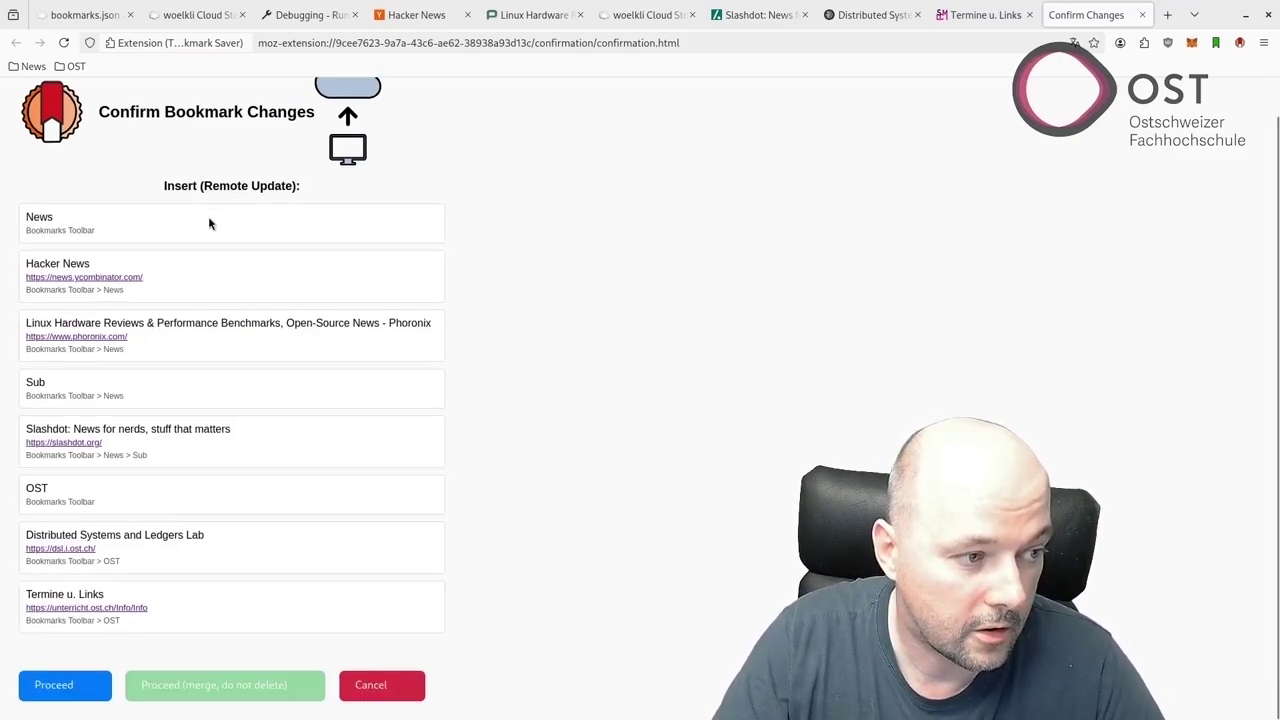
Confirm the bookmark upload and load the saved bookmarks.json listing News, Sub and OST.
left_click(25, 687)
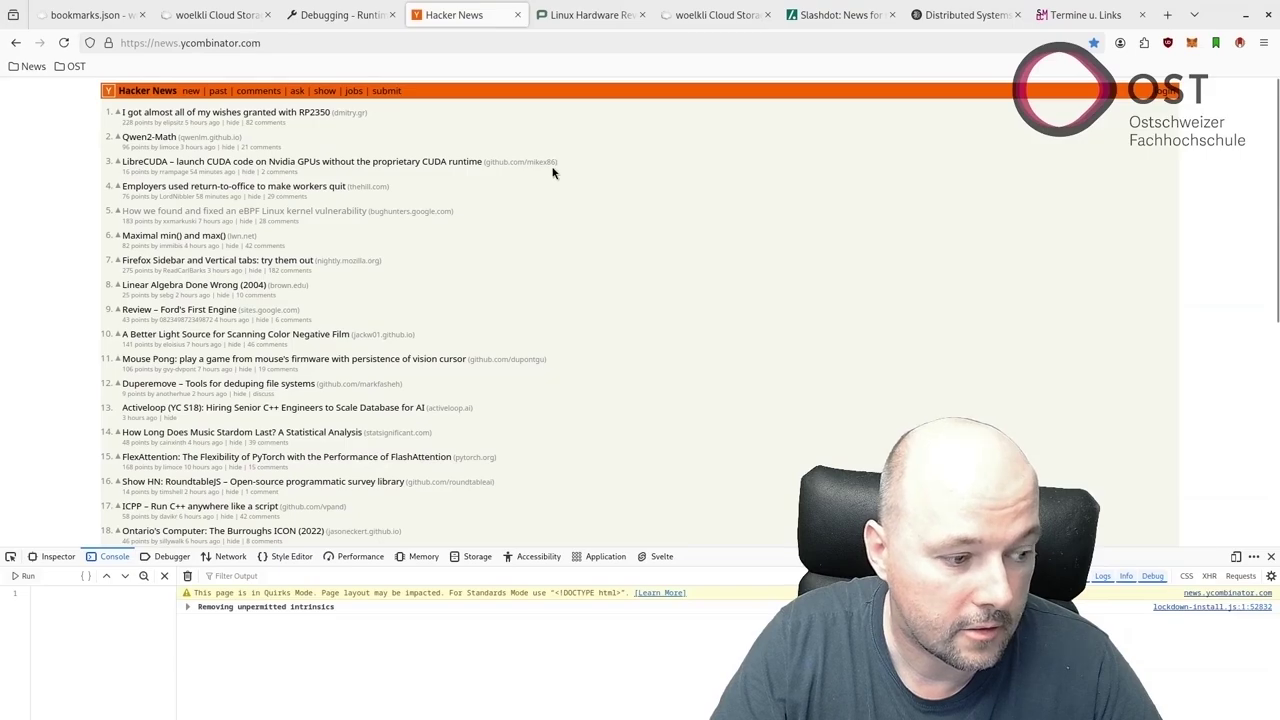
left_click(98, 12)
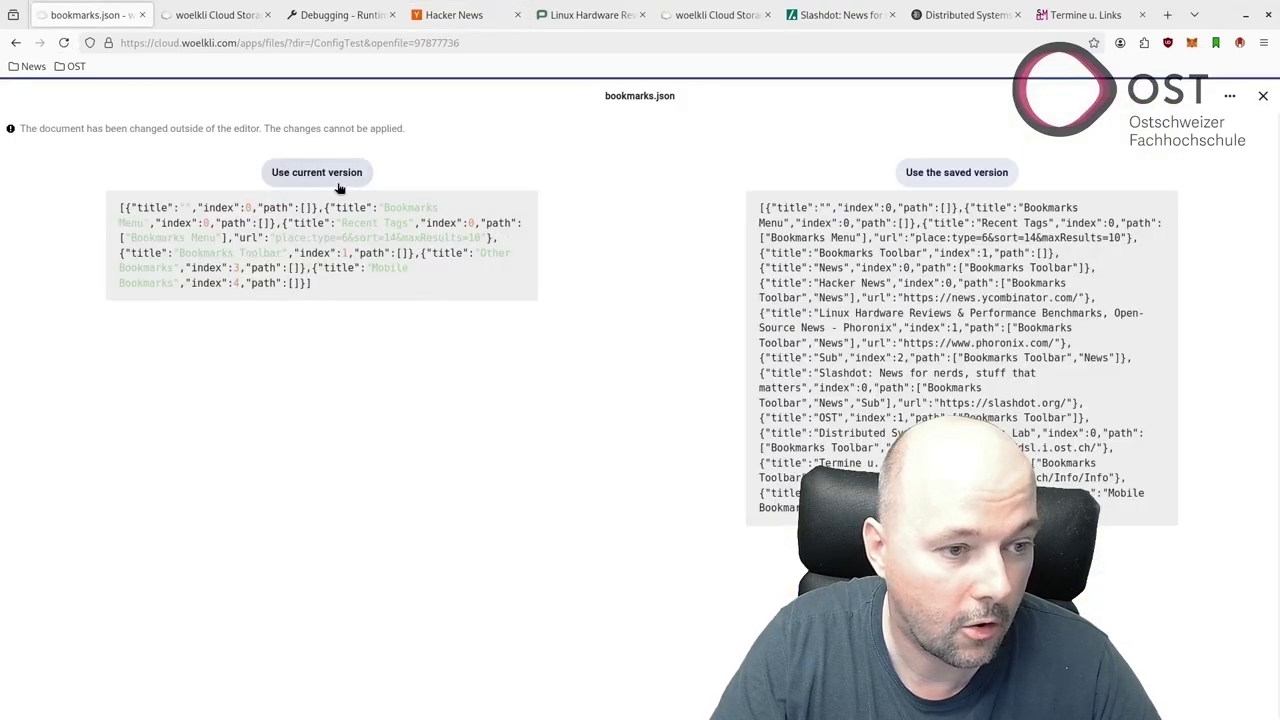
left_click(936, 174)
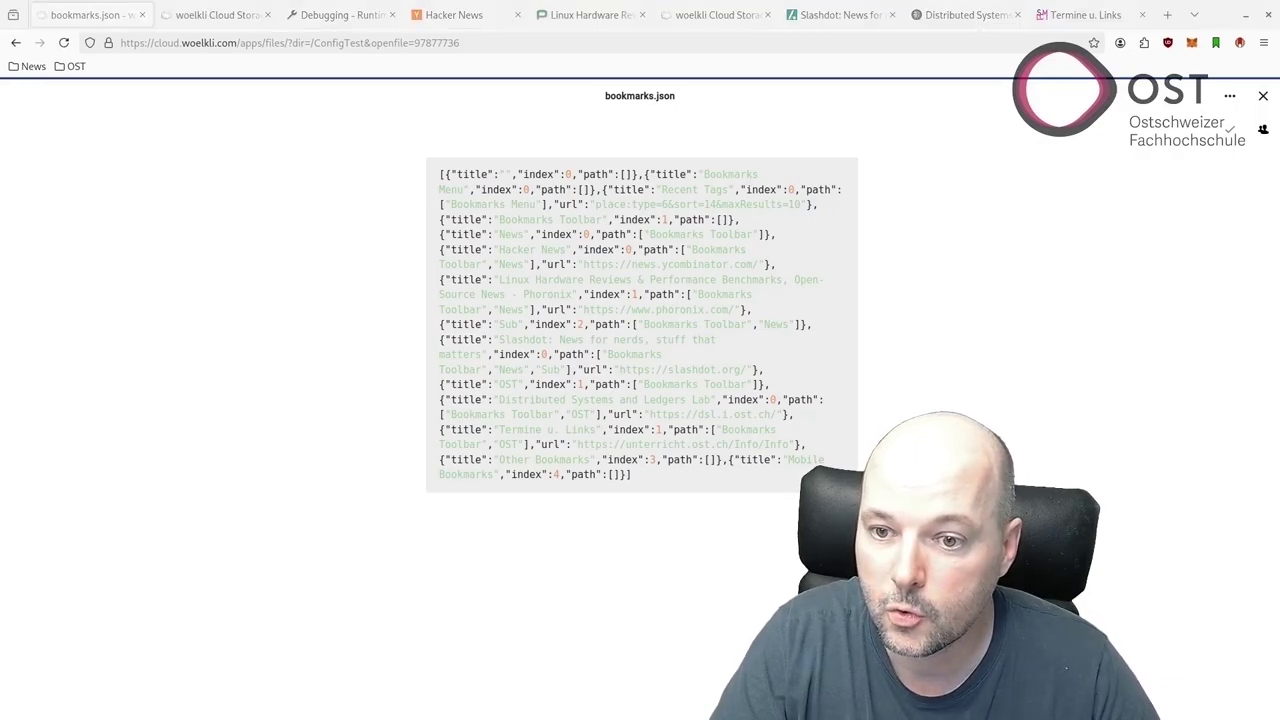
key("alt+Tab")
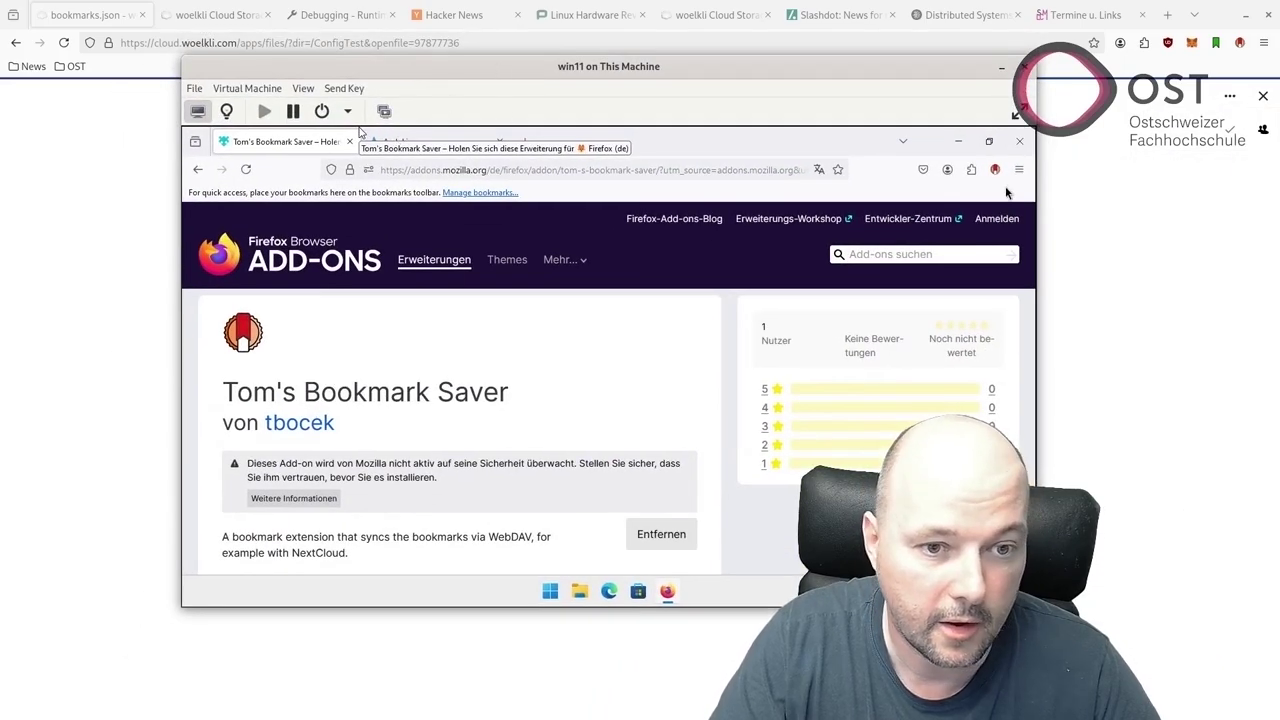
Sync Tom's Bookmark Saver in the VM and accept the incoming News and OST folders.
left_click(361, 131)
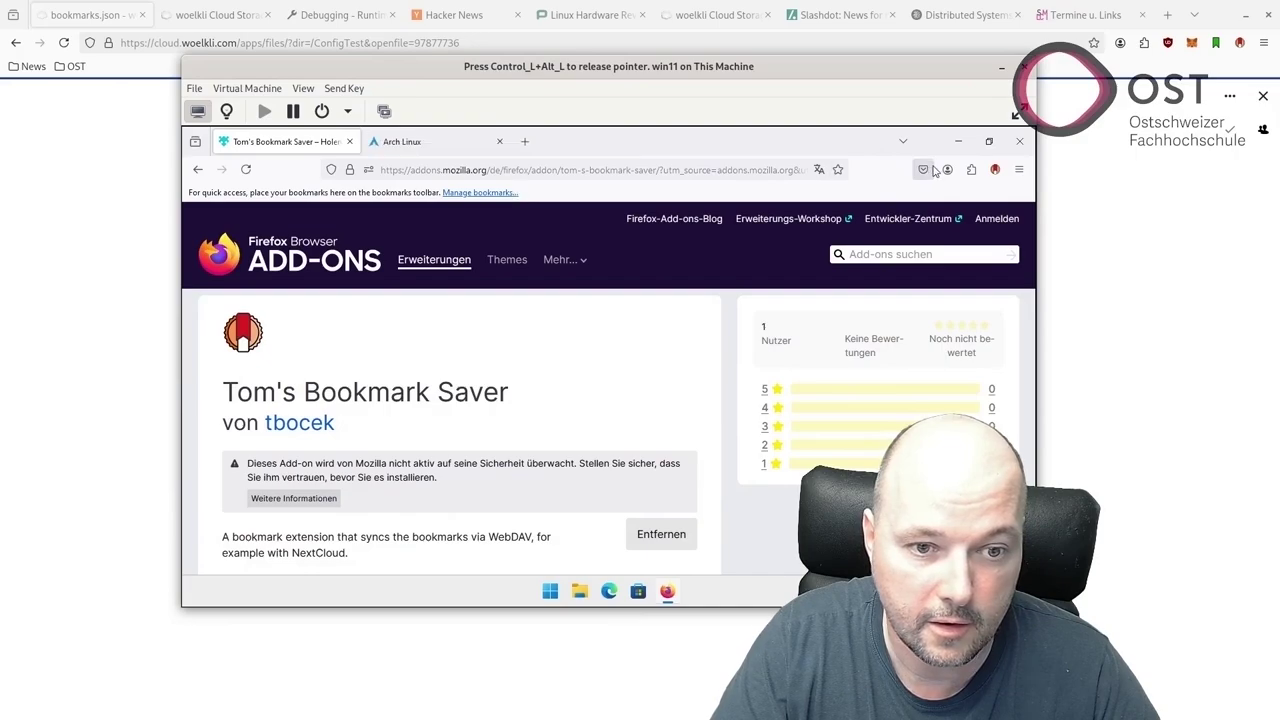
left_click(995, 169)
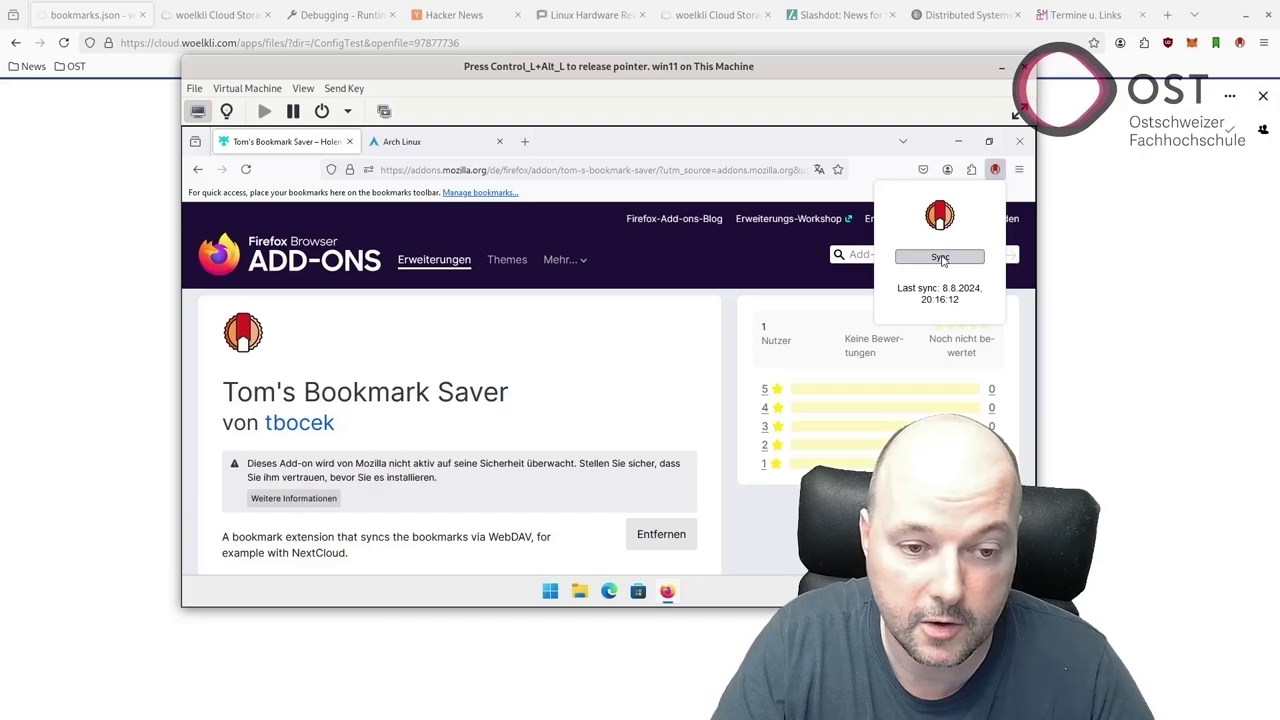
left_click(941, 258)
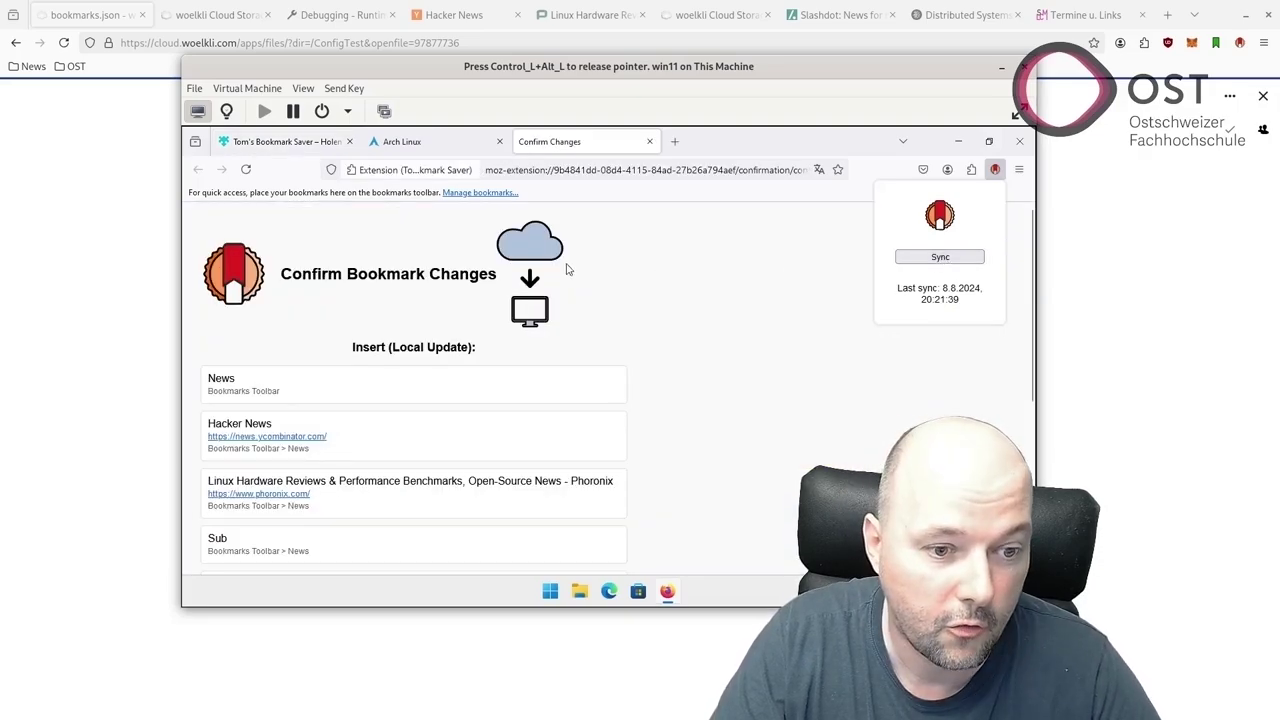
left_click(685, 280)
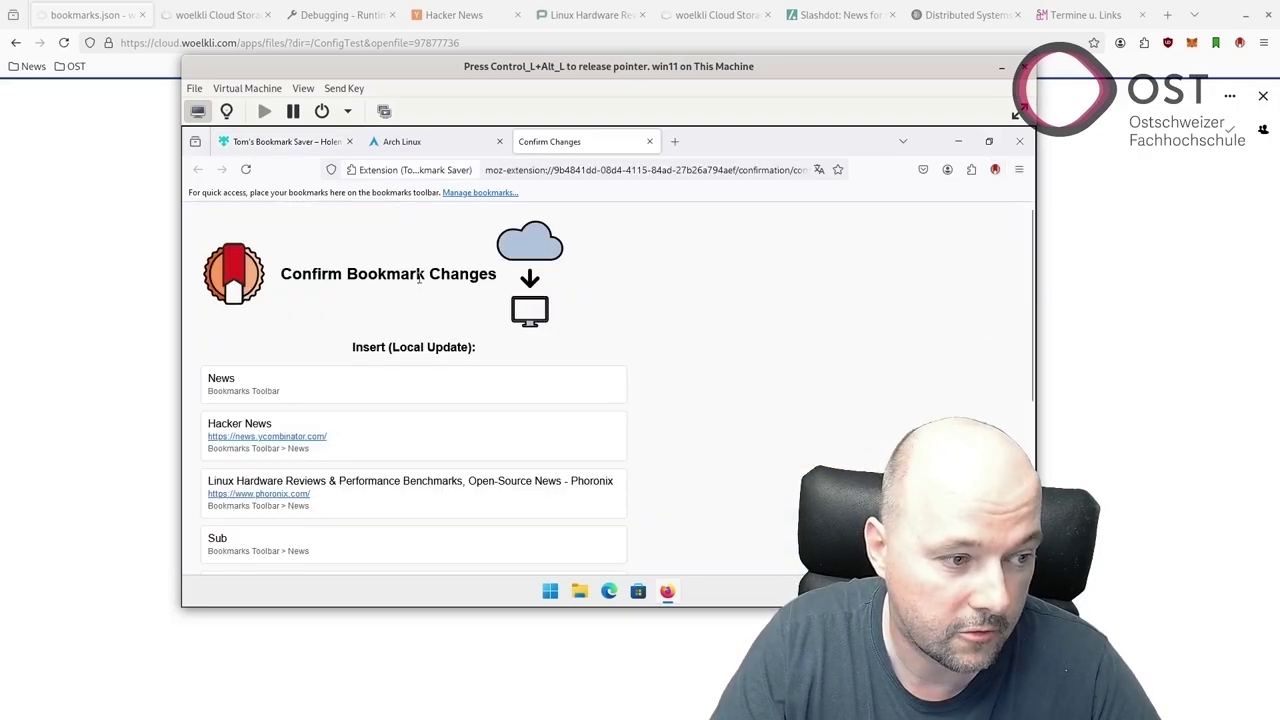
scroll(626, 300, "down", 4)
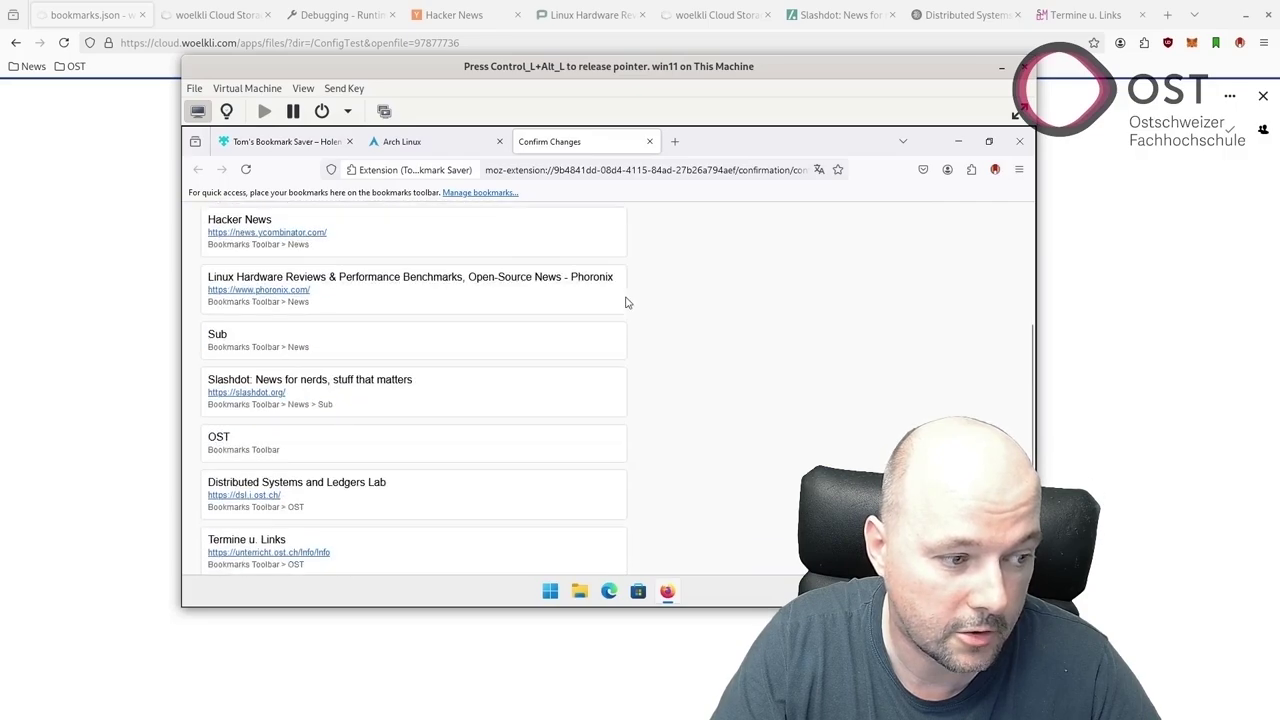
scroll(560, 290, "up", 4)
scroll(480, 280, "down", 6)
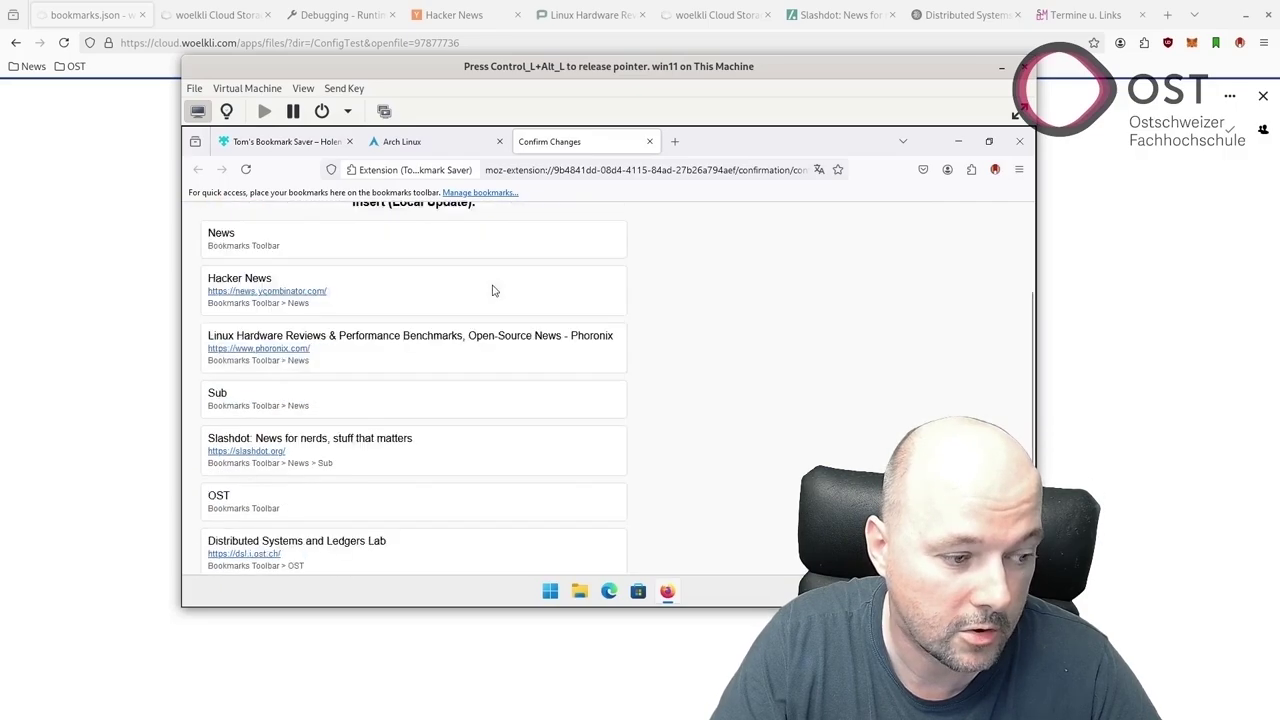
left_click(240, 548)
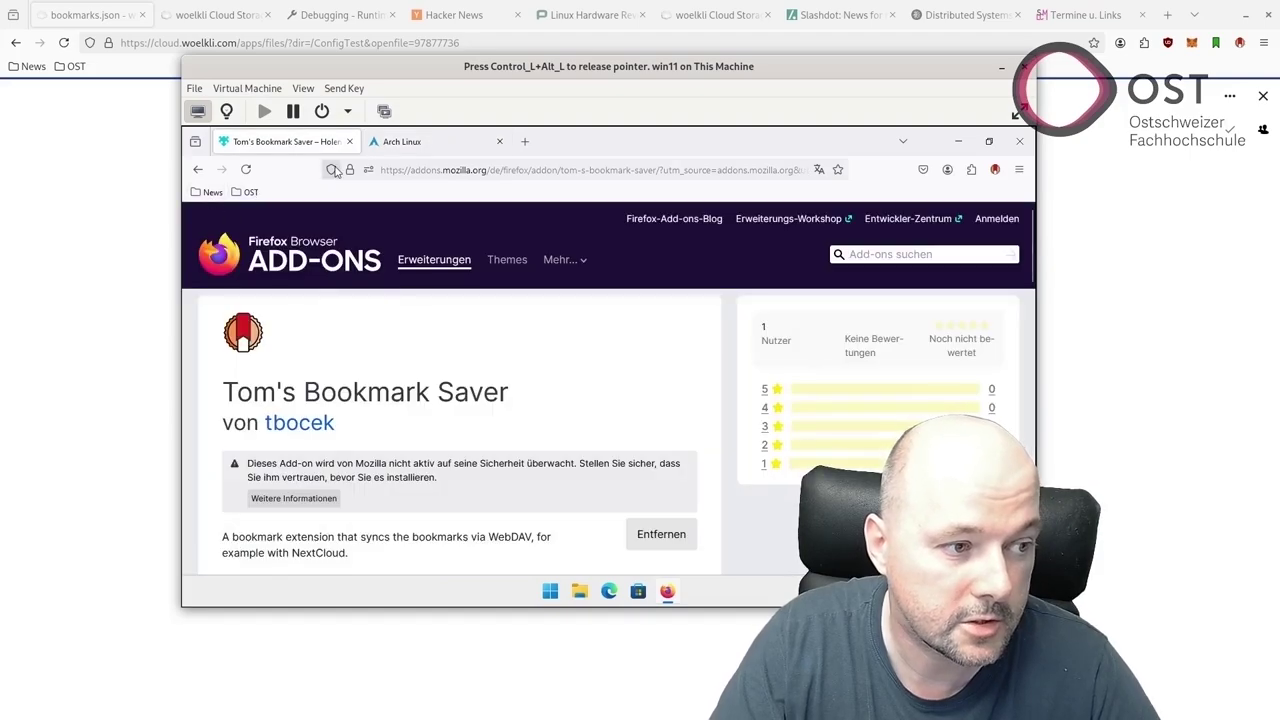
Add a Test folder to the VM Firefox's bookmarks toolbar.
right_click(281, 198)
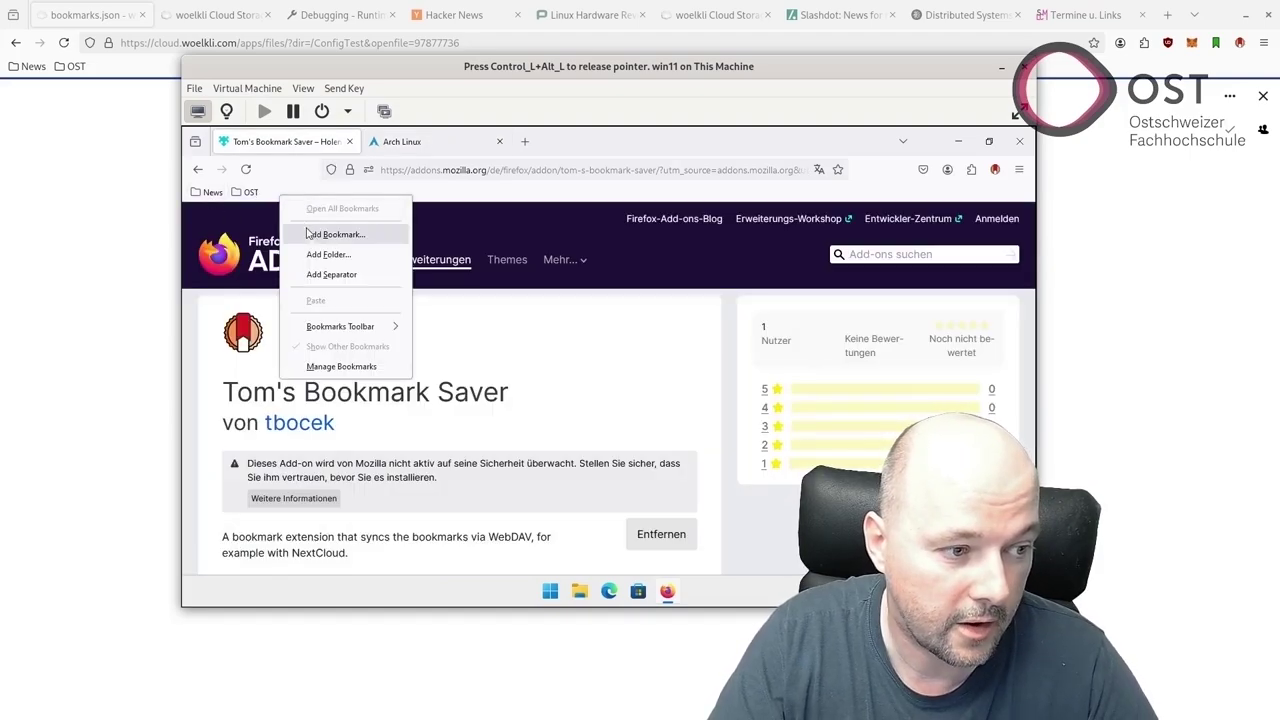
left_click(187, 195)
right_click(188, 195)
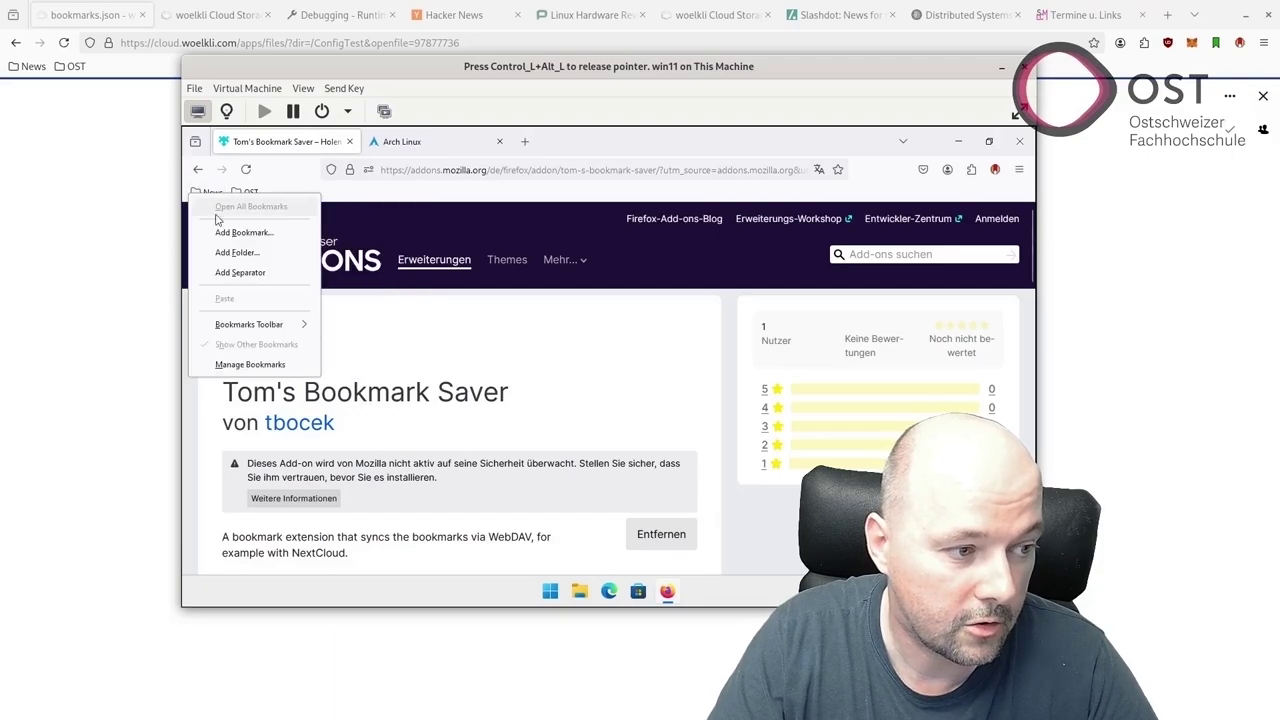
left_click(233, 251)
type("Test")
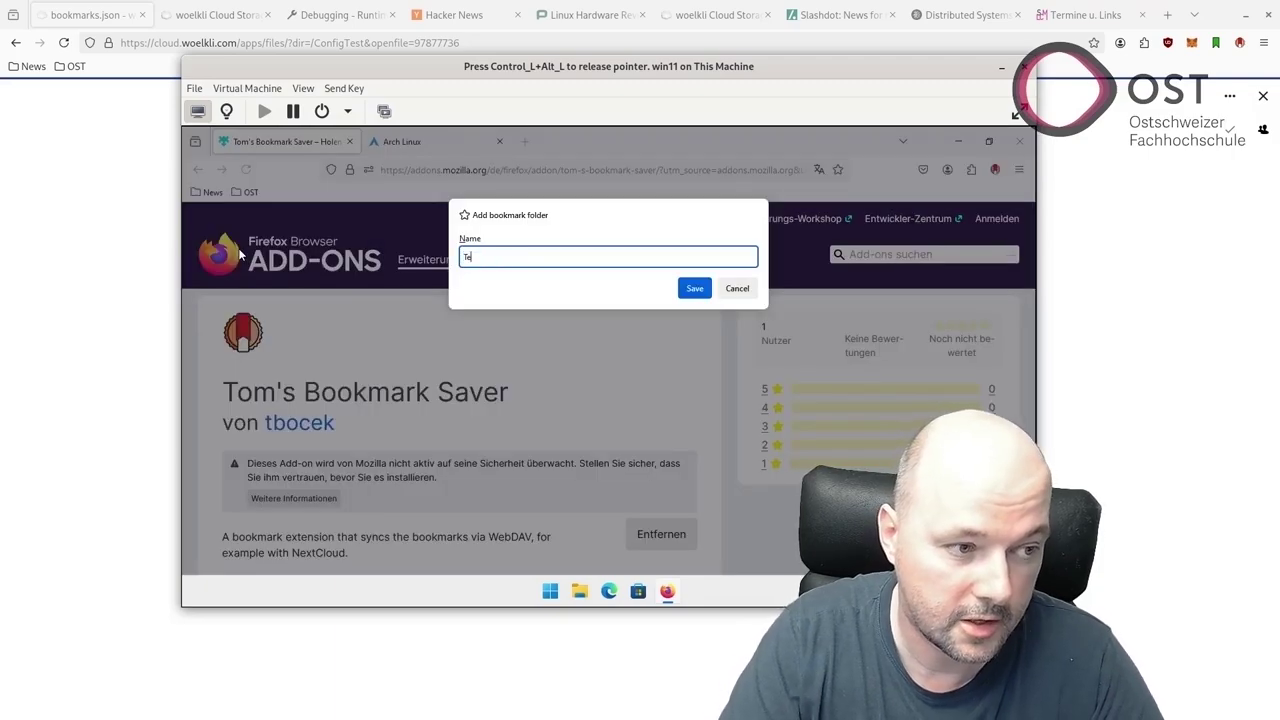
key("Return")
Bookmark the Arch Linux page into Test and upload it to the cloud.
left_click(409, 146)
left_click_drag(366, 168, 284, 193)
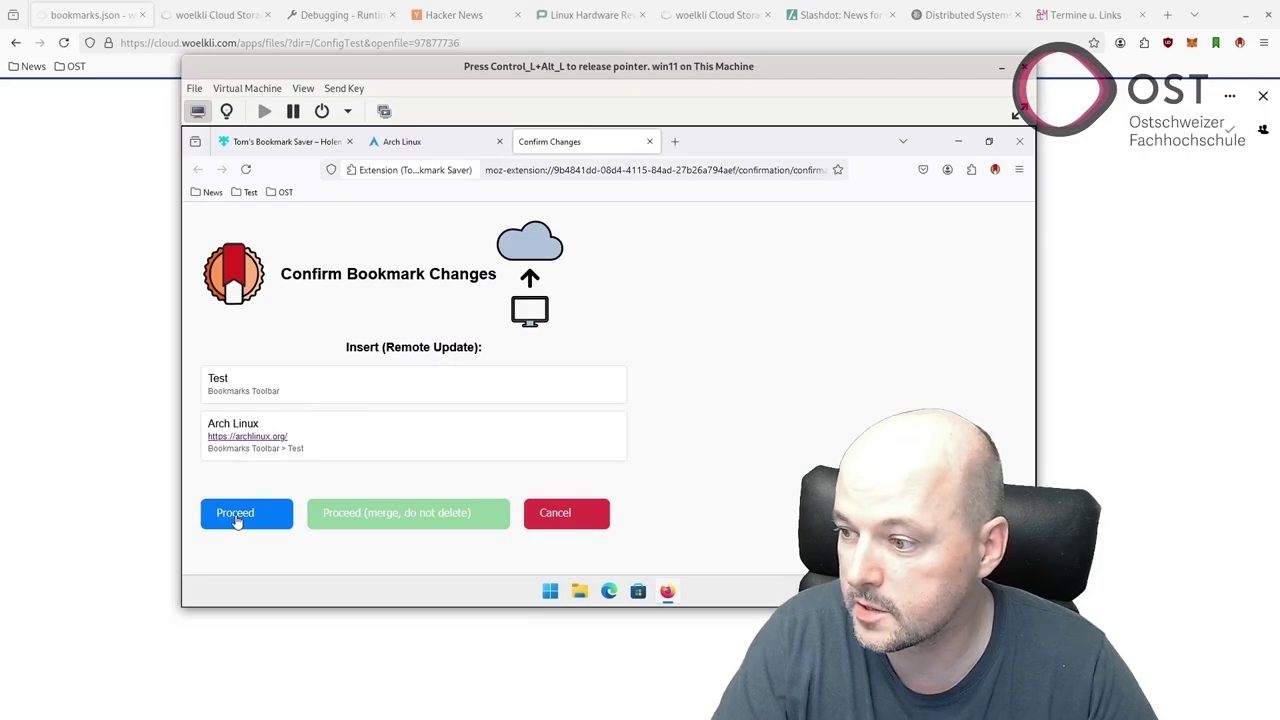
left_click(237, 521)
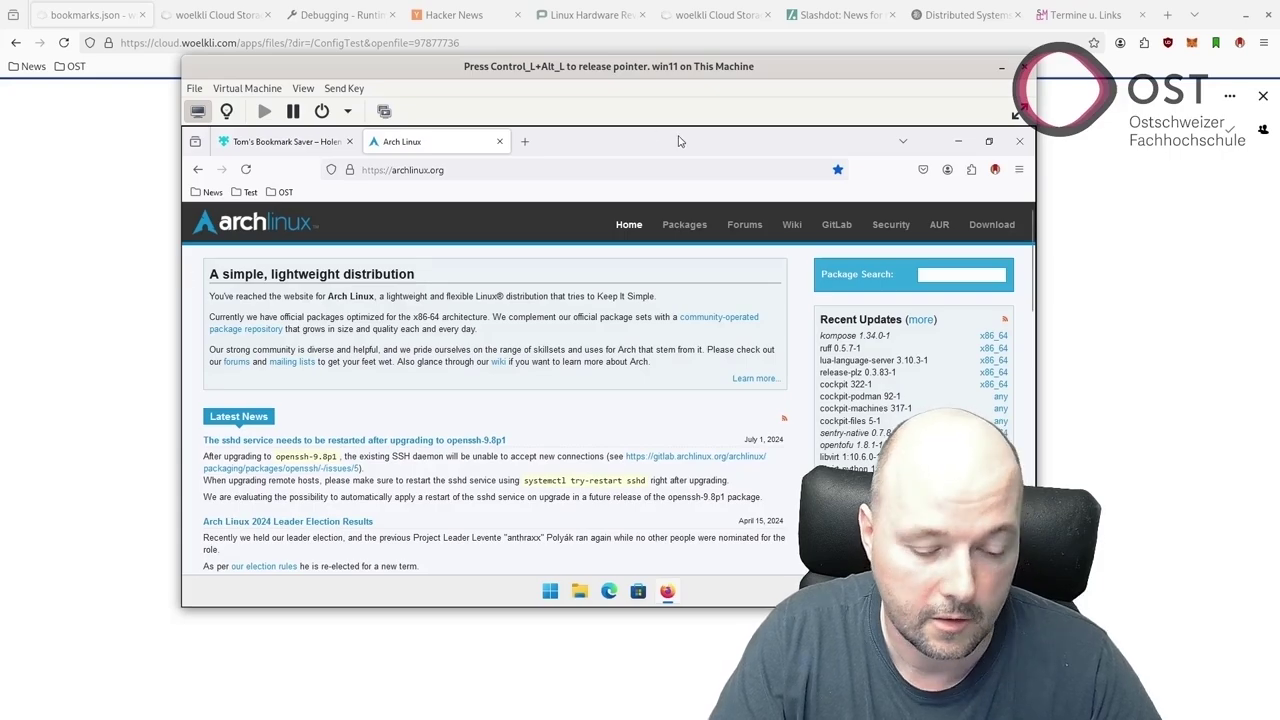
Return to the host browser and keep the saved version of bookmarks.json.
key("ctrl+alt")
key("super+h")
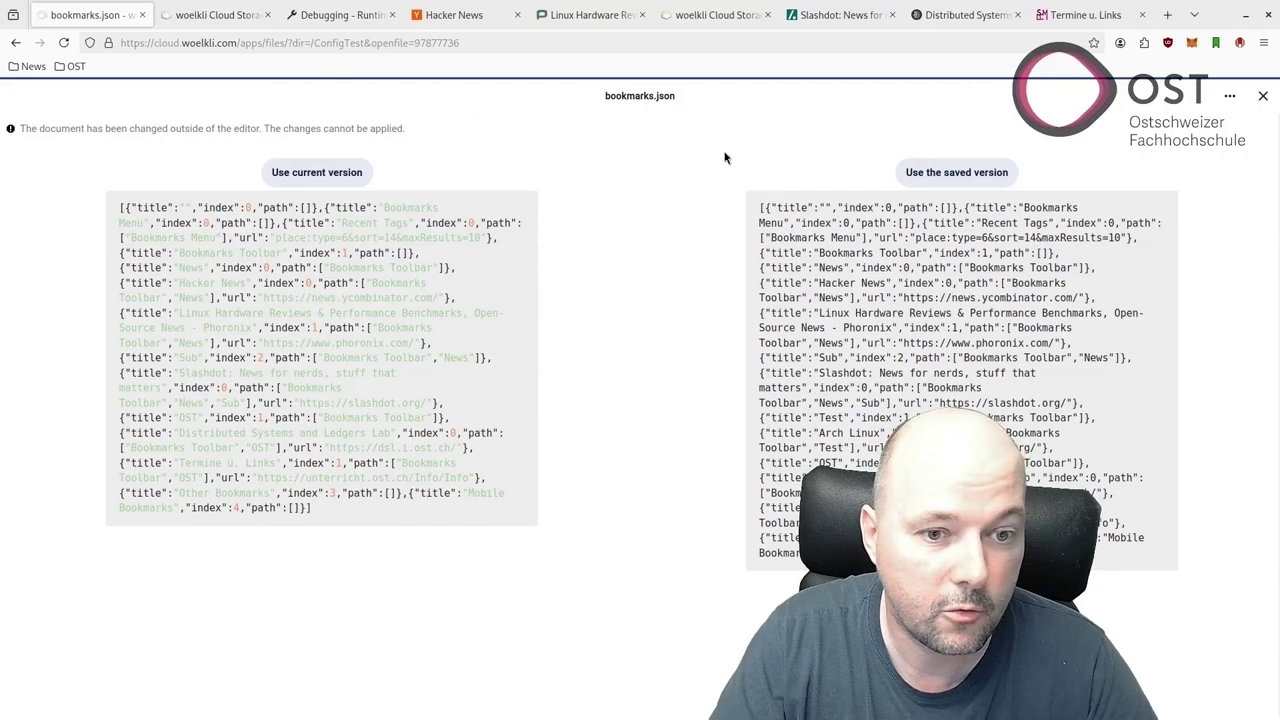
left_click(949, 171)
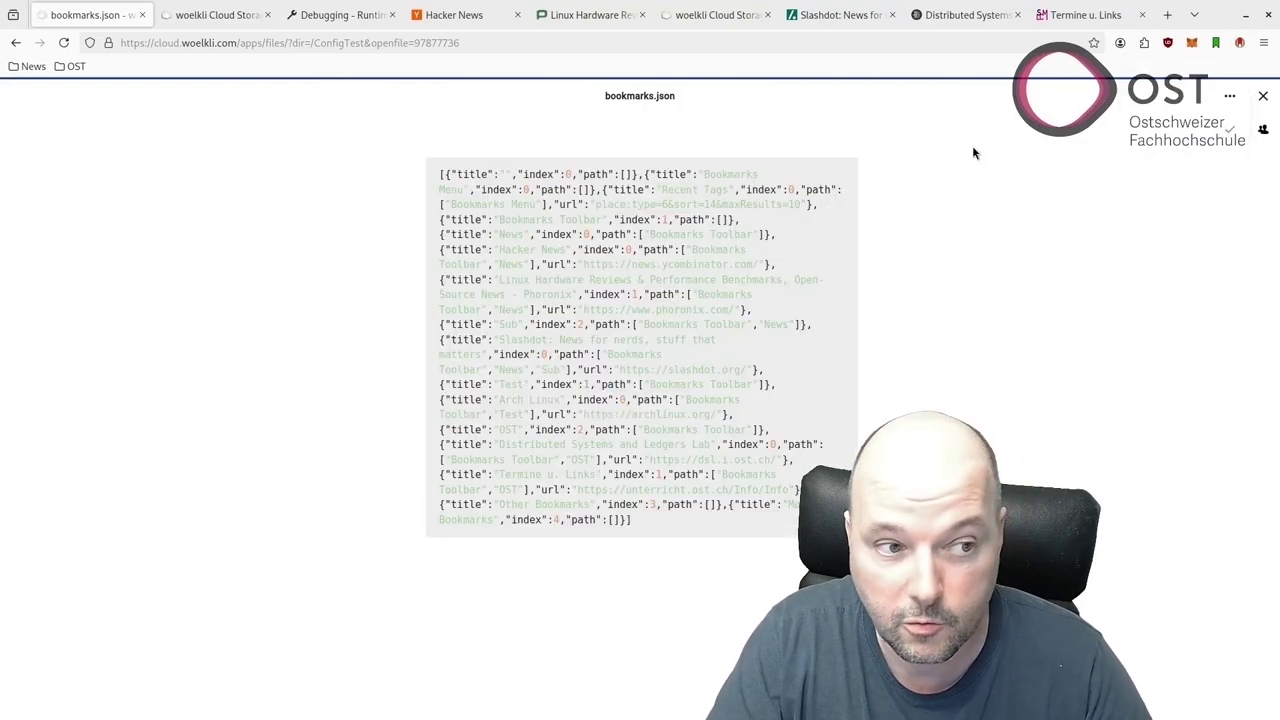
Add a Hallo folder to the host Firefox bookmarks toolbar.
right_click(118, 68)
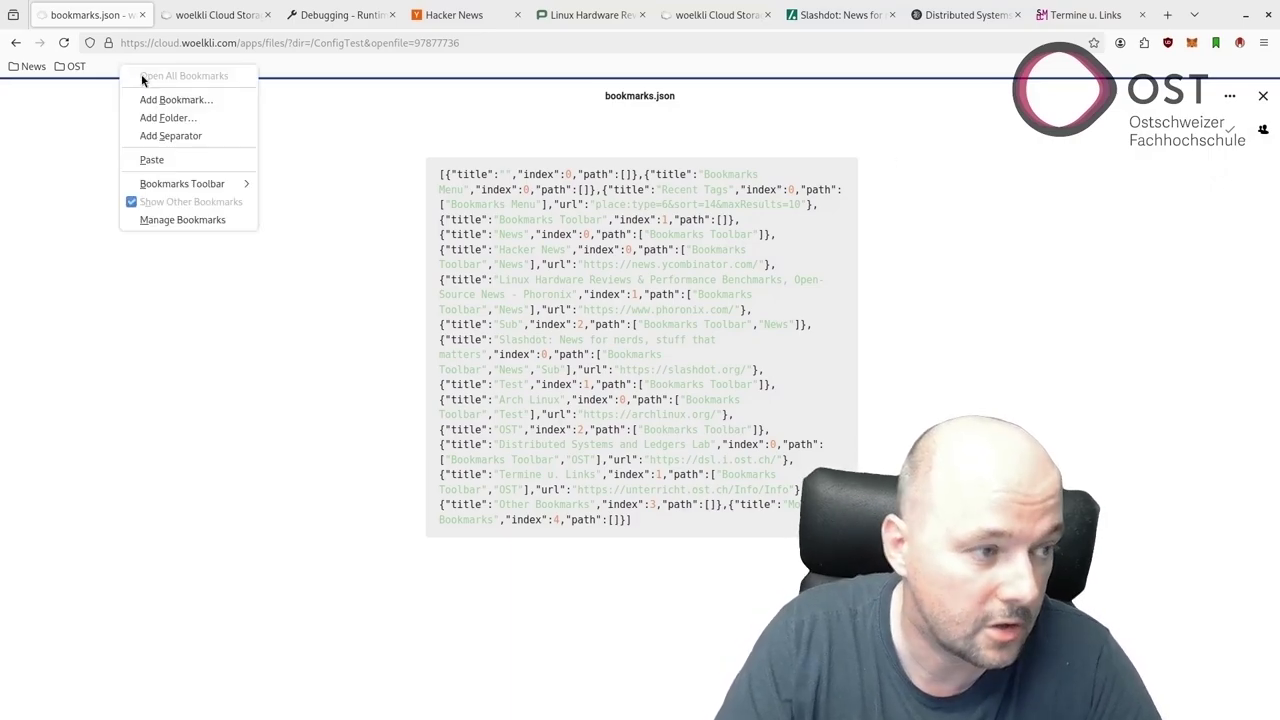
left_click(194, 119)
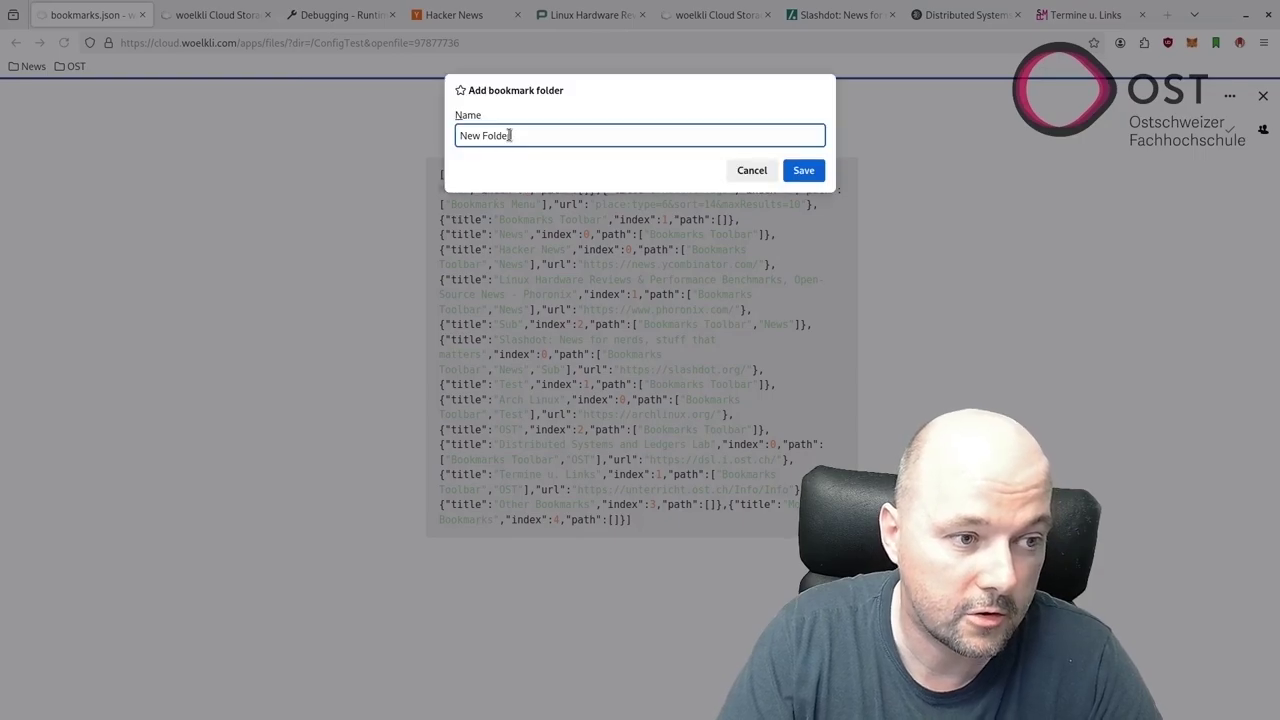
type("T")
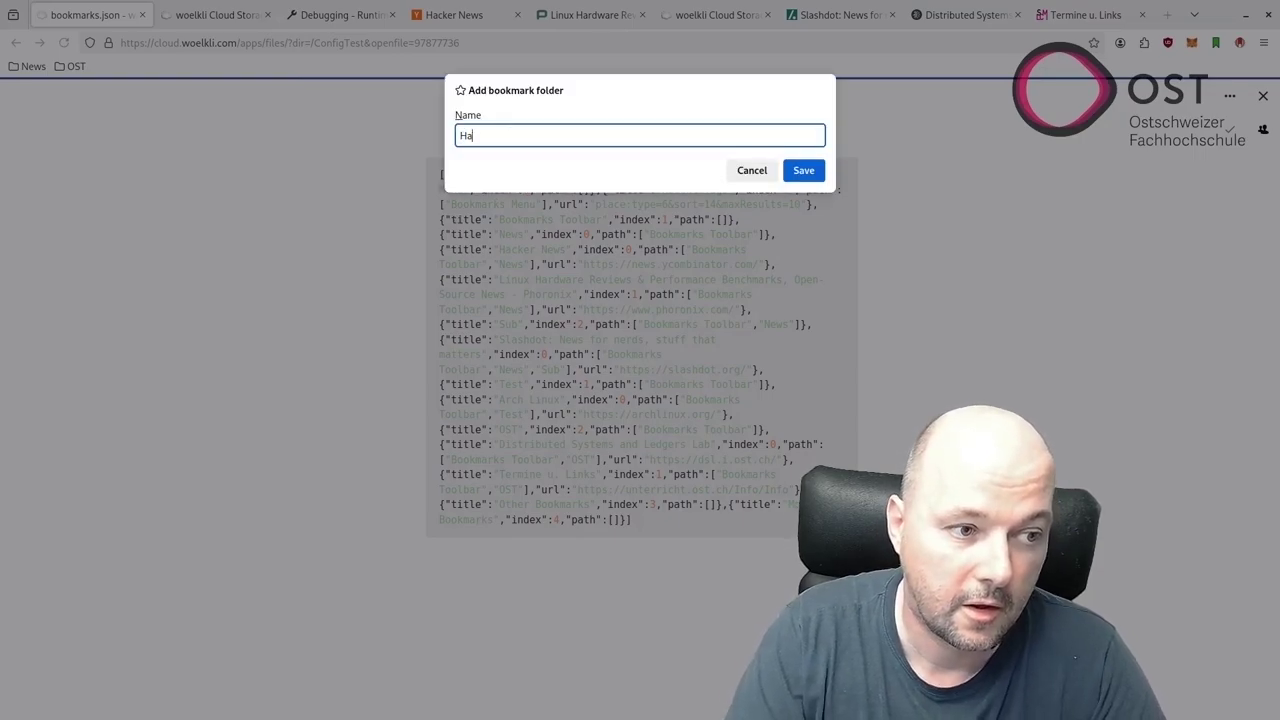
left_click(801, 171)
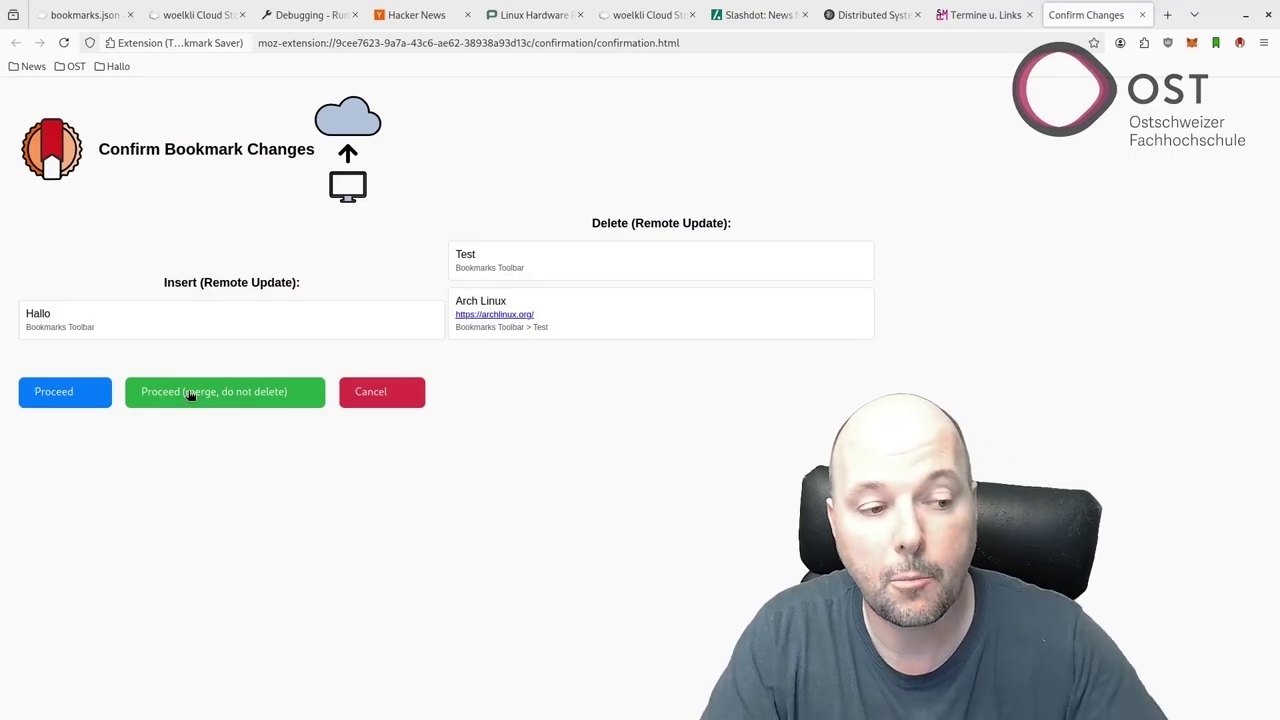
Merge without deleting, keep the saved bookmarks.json, then inspect the Test, News and Hallo folders.
left_click(191, 390)
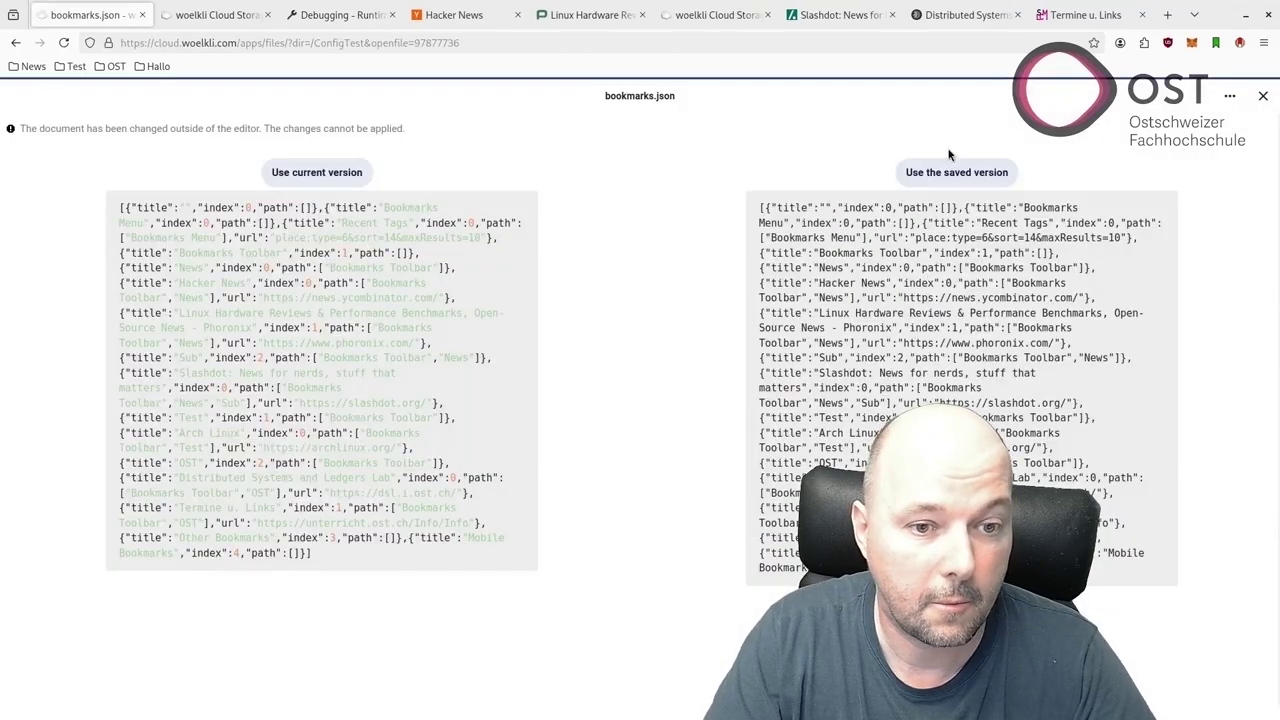
left_click(935, 173)
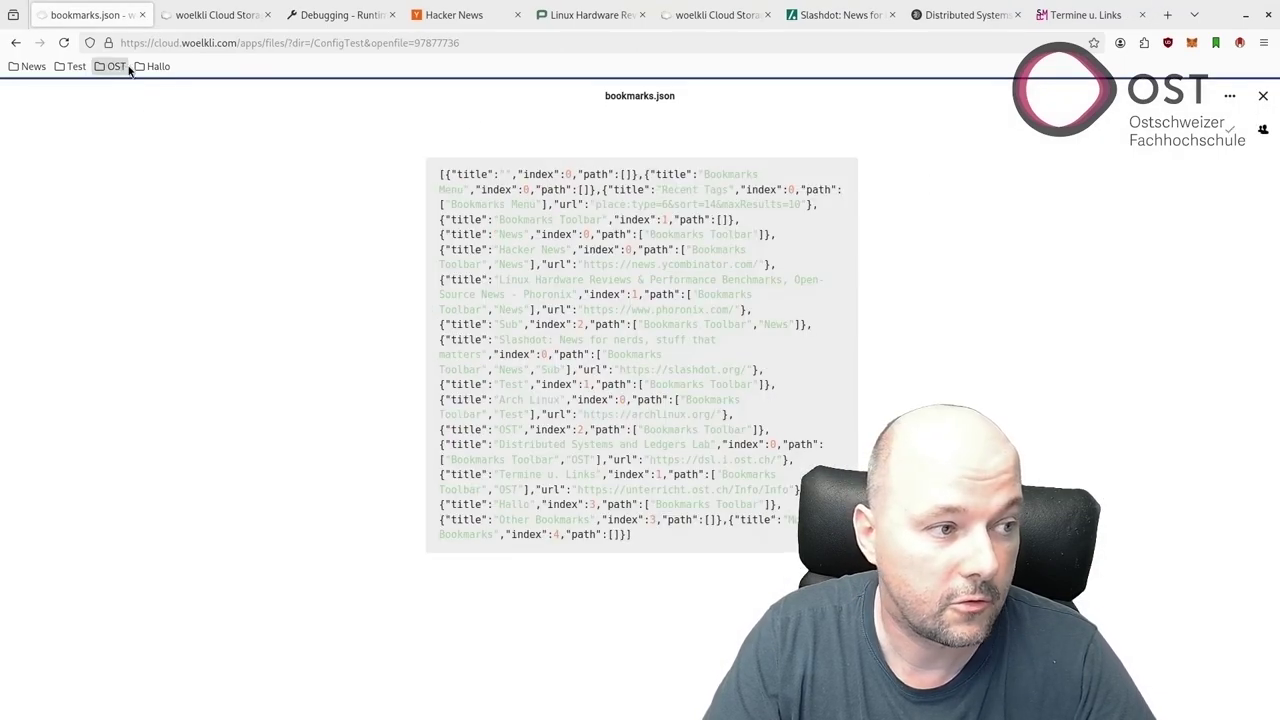
left_click(62, 68)
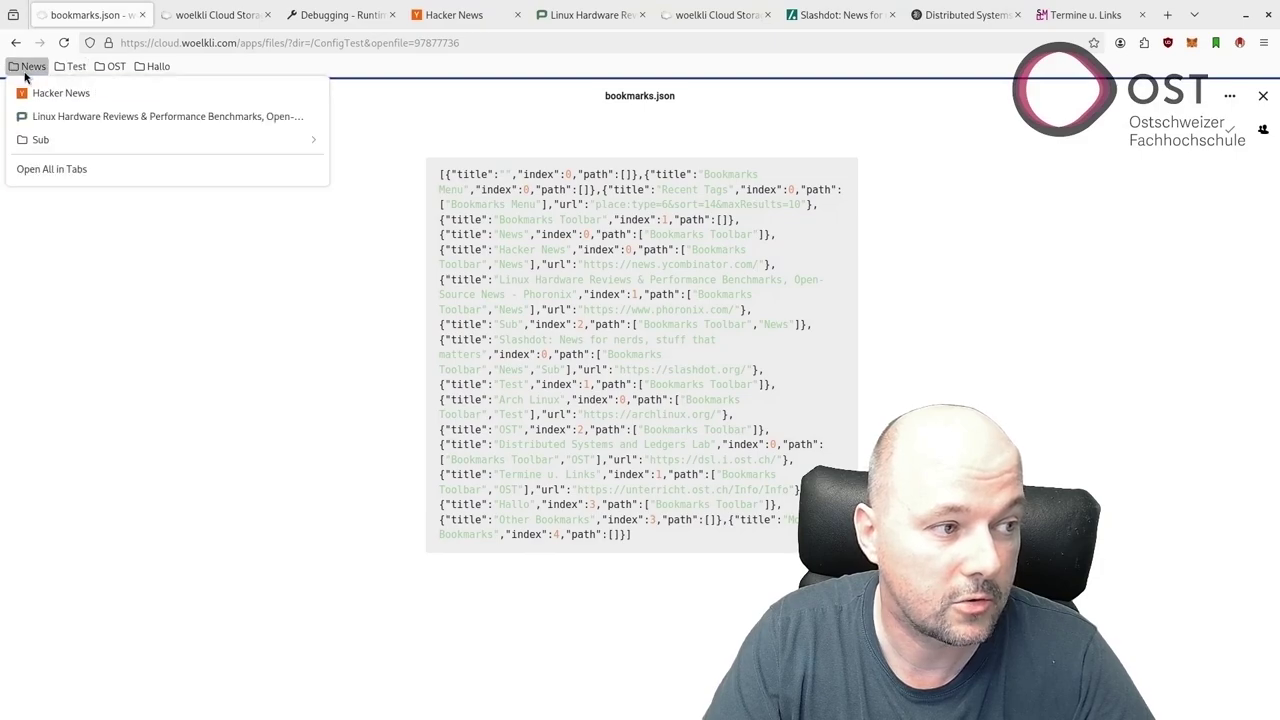
left_click(152, 68)
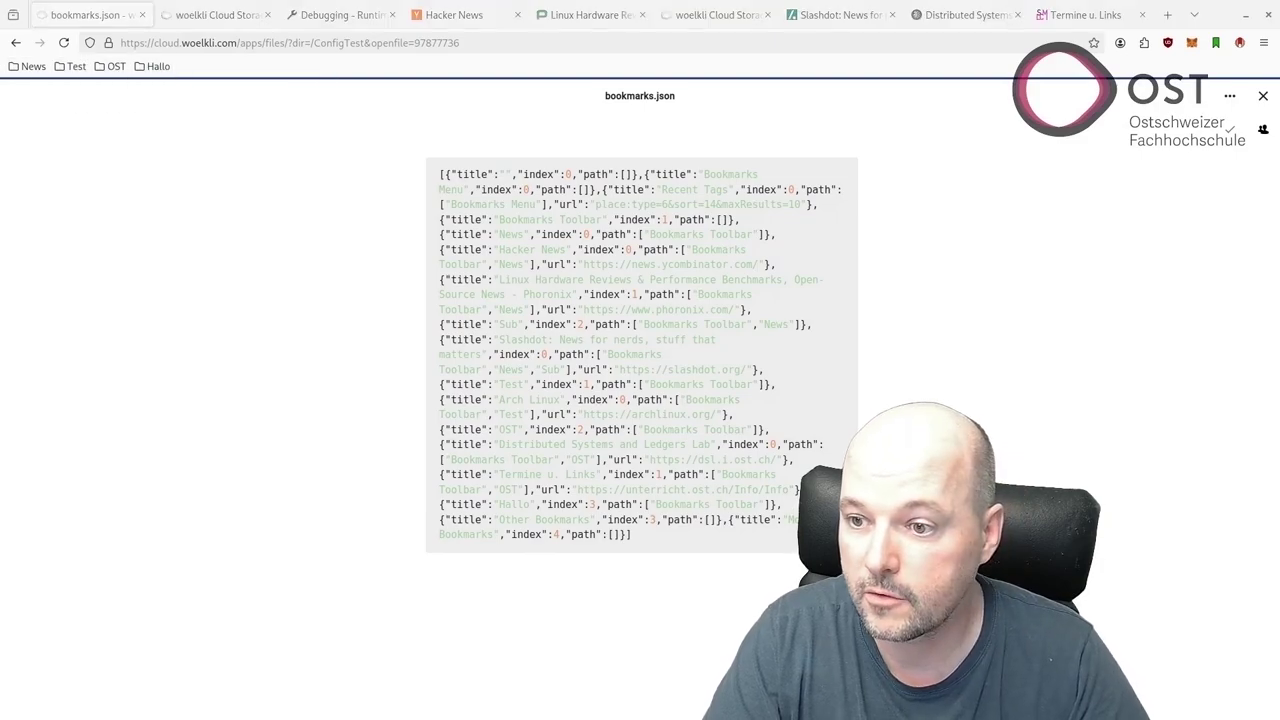
Sync the VM's Firefox to add the Hallo folder, then return to the host browser.
key("alt+Tab")
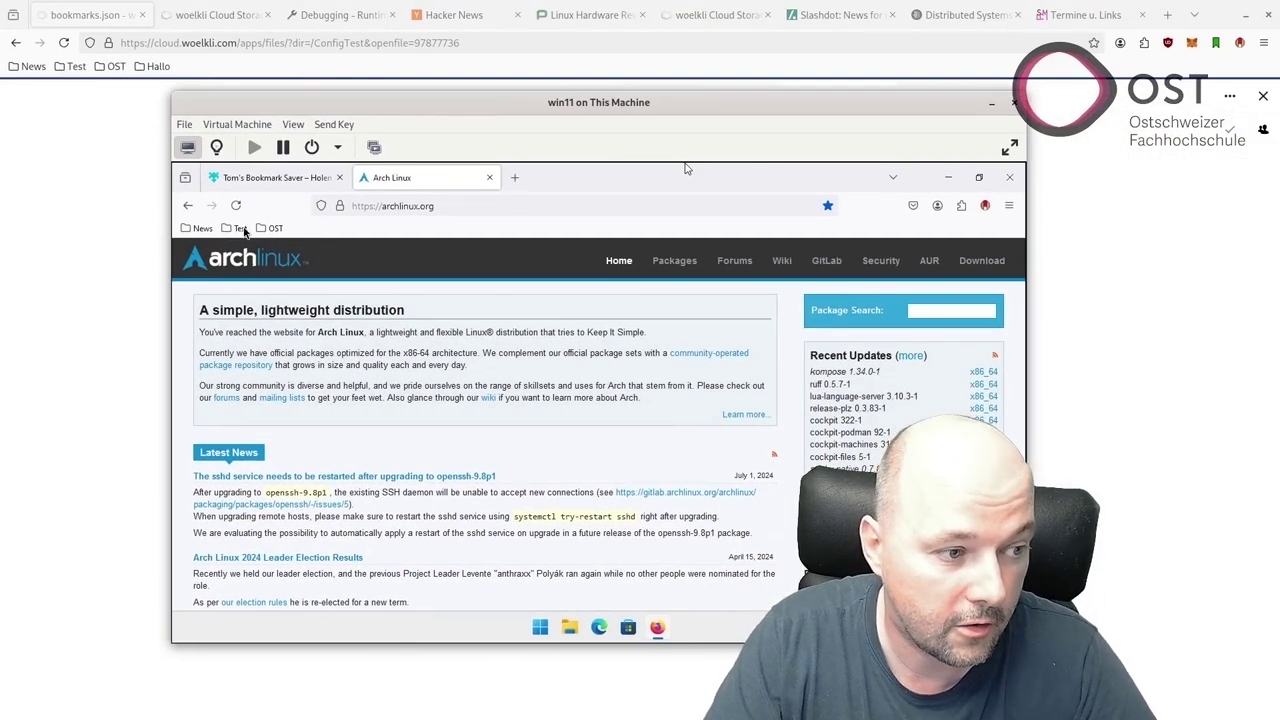
left_click(686, 168)
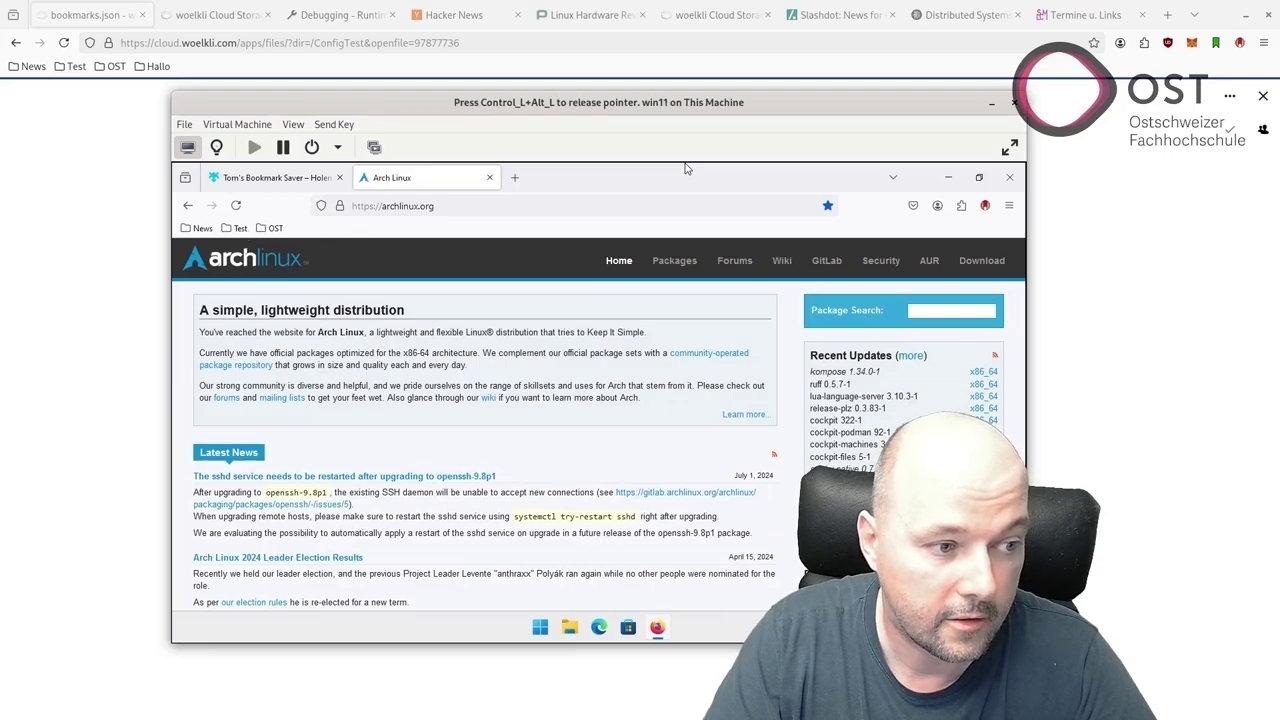
left_click(985, 205)
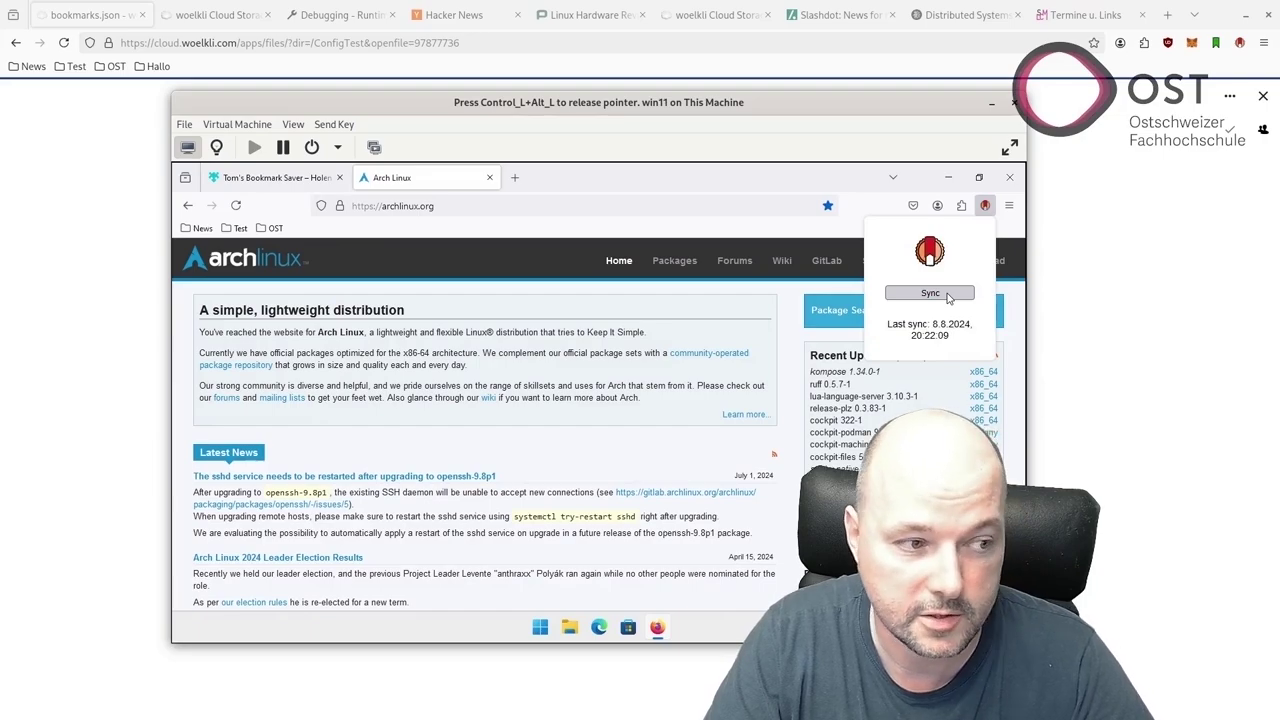
left_click(948, 295)
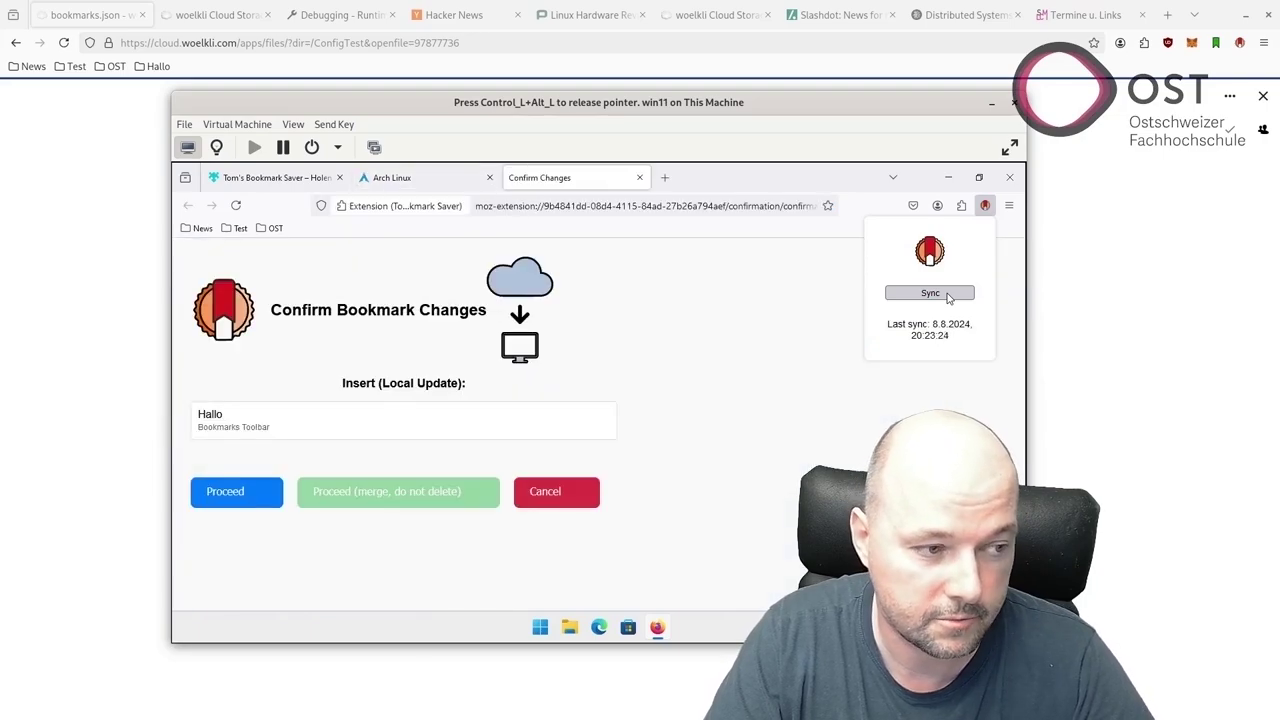
left_click(243, 493)
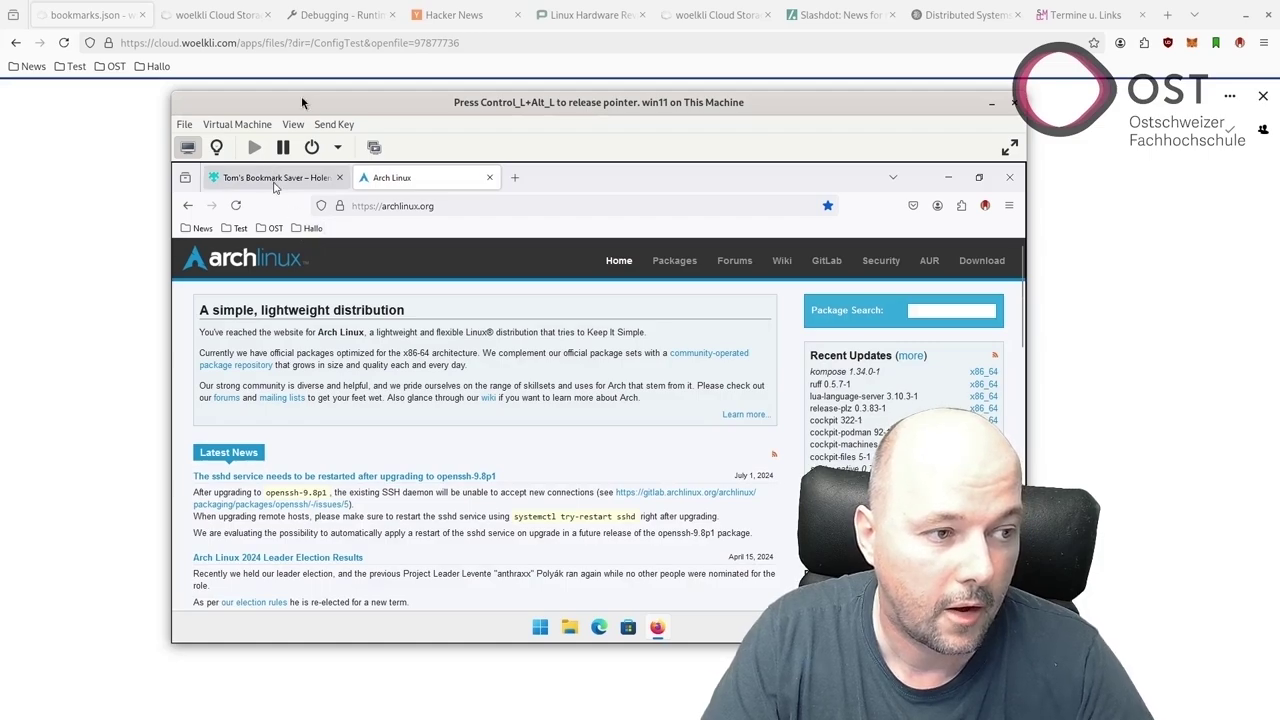
key("ctrl+alt")
key("alt+Tab")
Delete the News, Test, OST and Hallo folders from the host bookmarks toolbar.
right_click(28, 66)
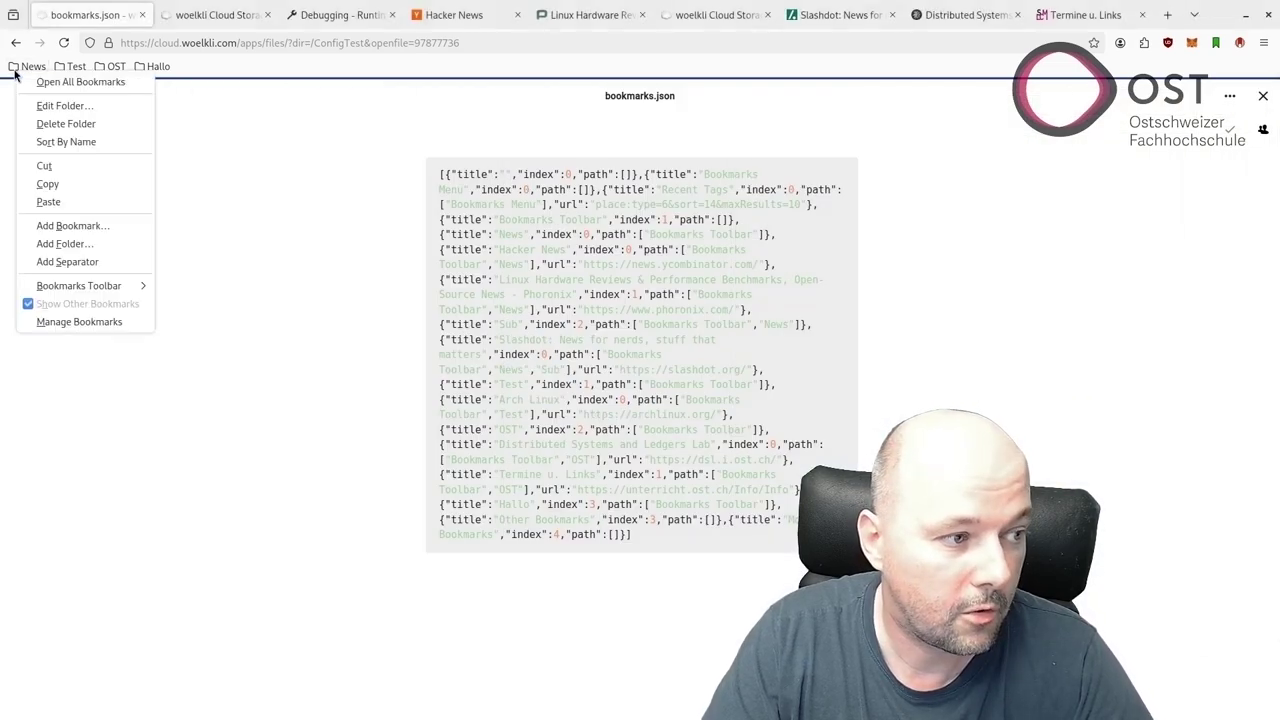
left_click(76, 127)
right_click(26, 68)
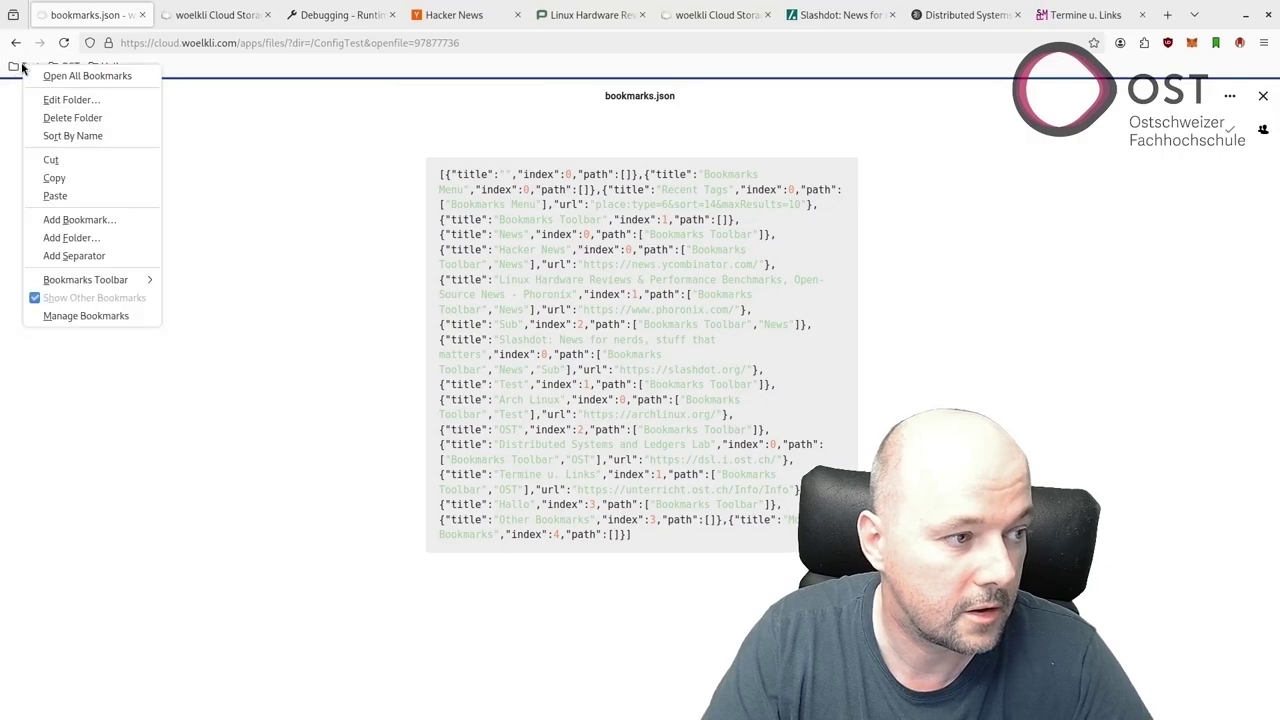
left_click(72, 118)
right_click(17, 67)
left_click(52, 118)
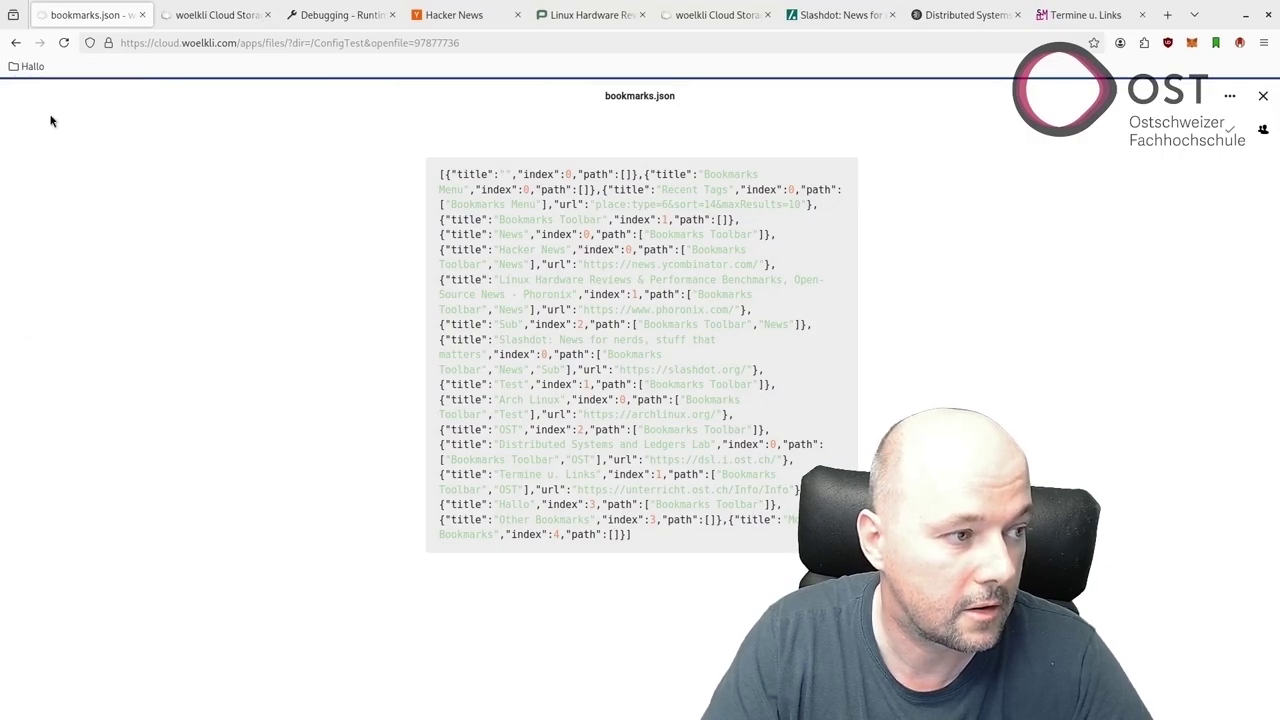
right_click(31, 67)
left_click(70, 128)
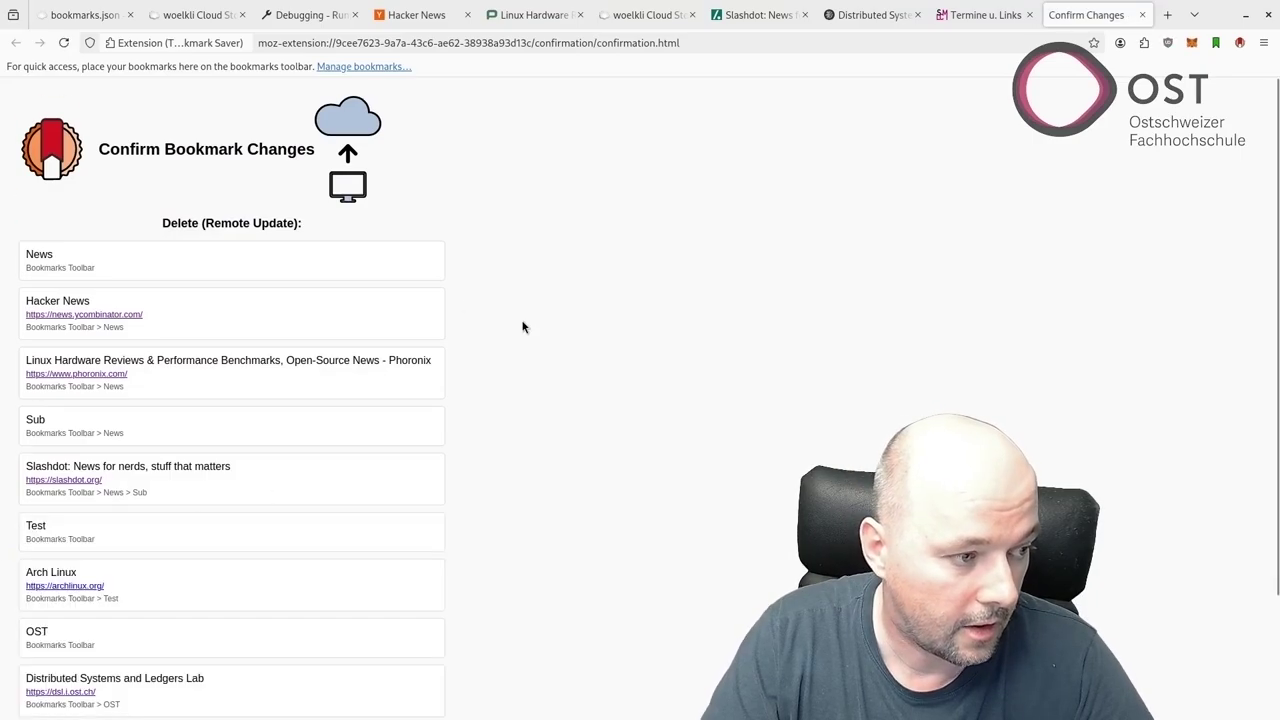
Upload the folder deletions to bookmarks.json, load its saved version, and bring the VM forward.
scroll(529, 317, "down", 3)
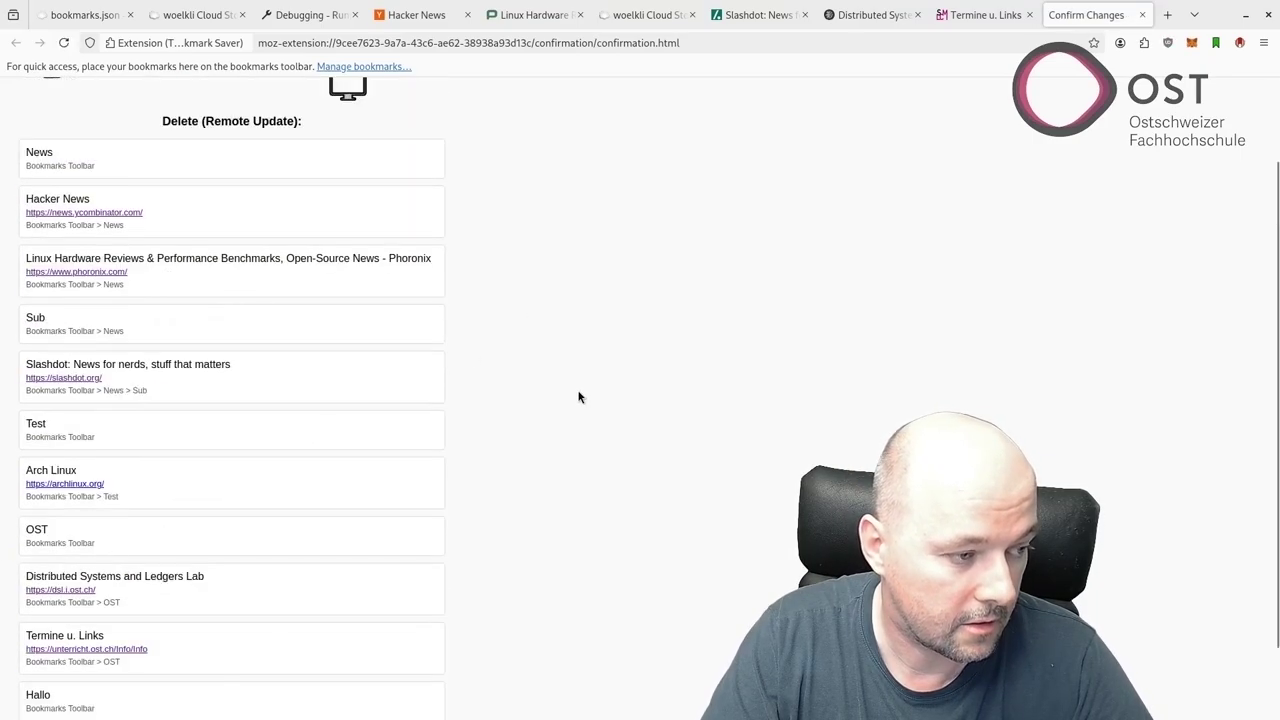
scroll(446, 484, "down", 2)
left_click(54, 689)
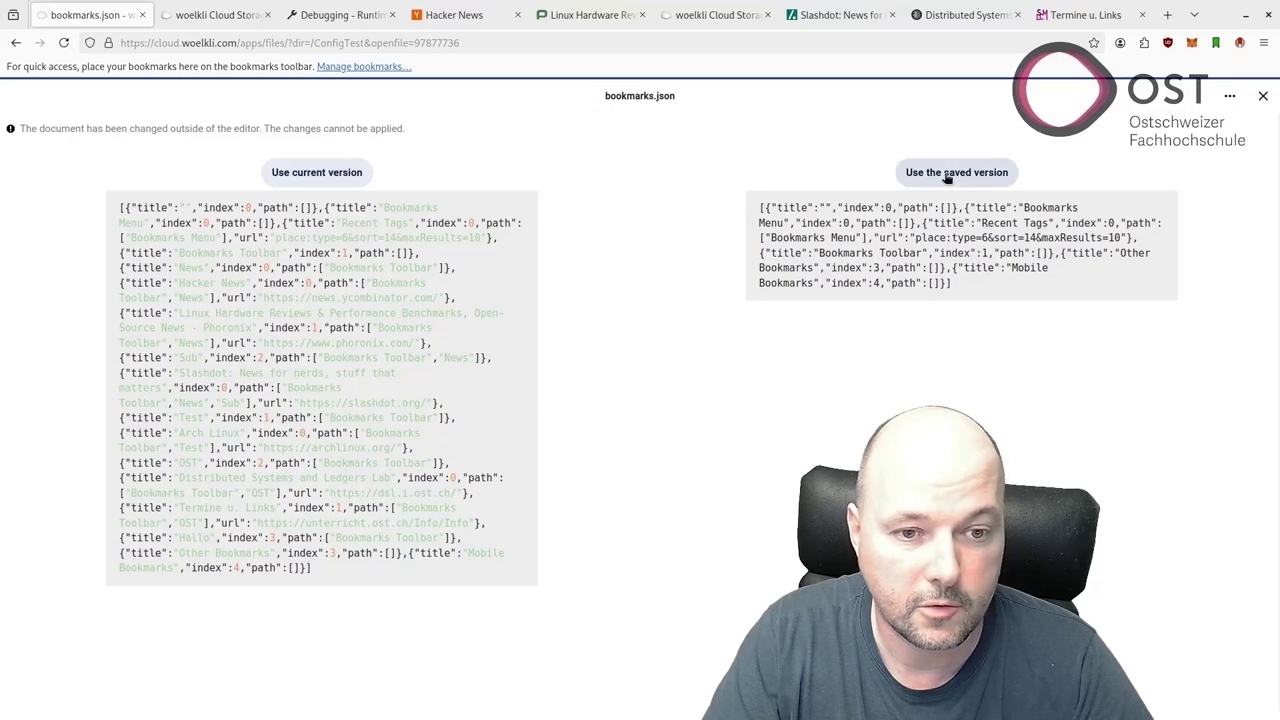
left_click(952, 172)
key("alt+Tab")
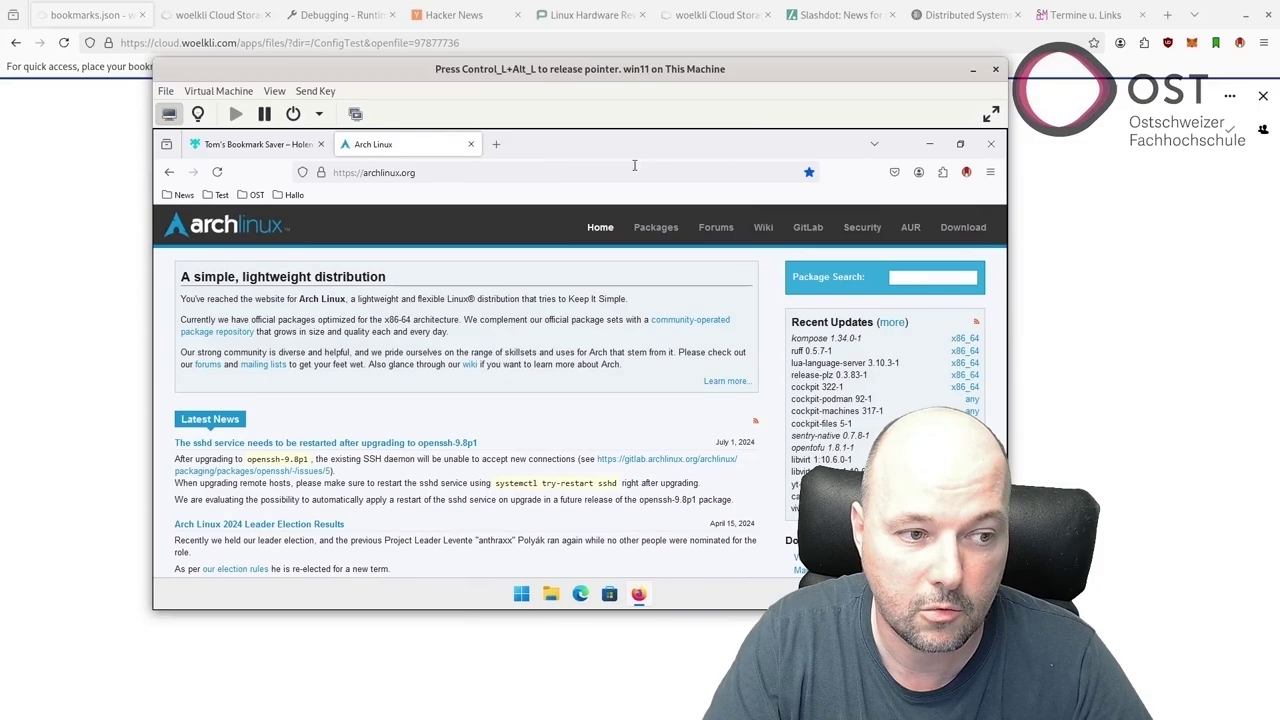
Sync the VM's bookmarks, choosing 'Proceed (merge, do not delete)' to keep its folders.
left_click(966, 172)
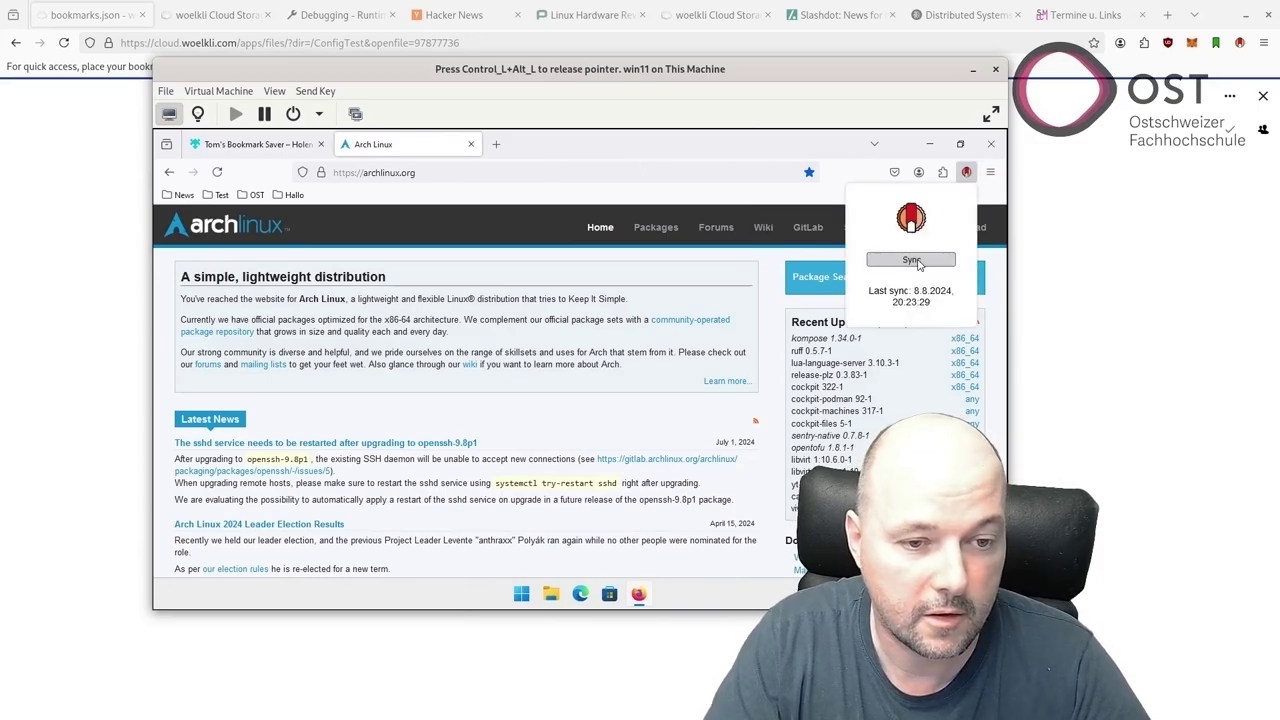
left_click(912, 260)
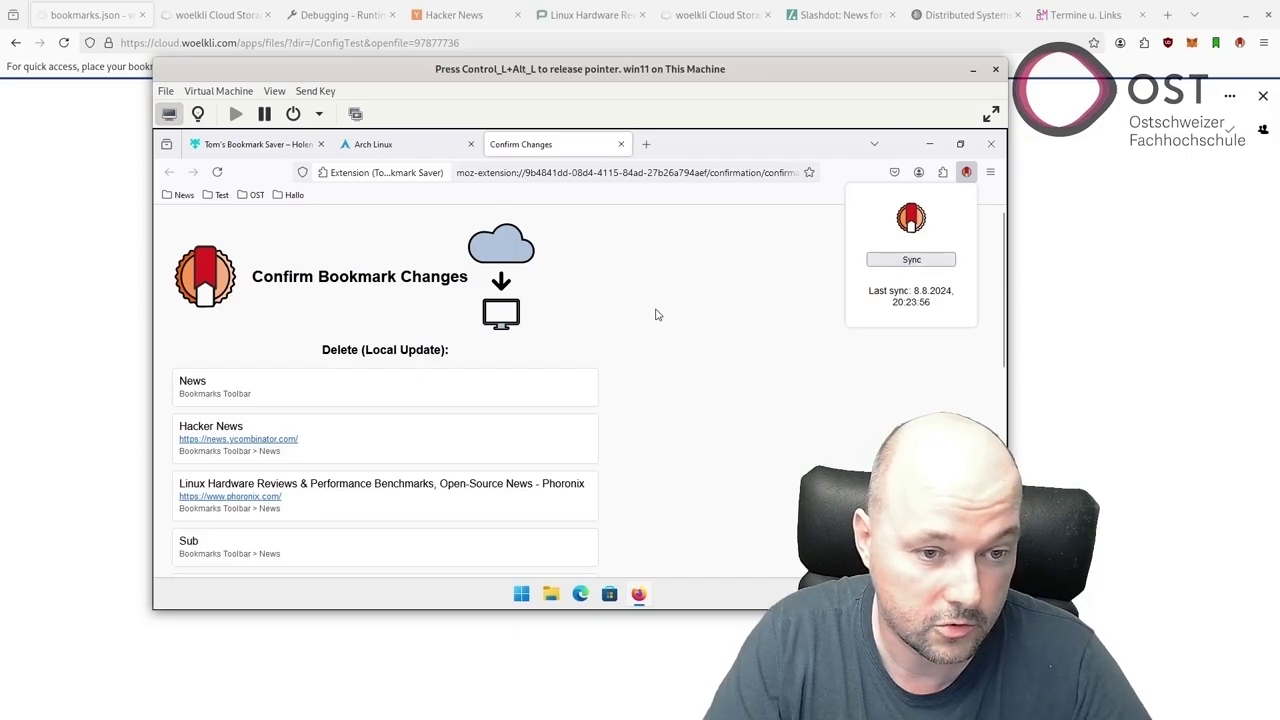
scroll(655, 315, "down", 10)
scroll(655, 315, "up", 10)
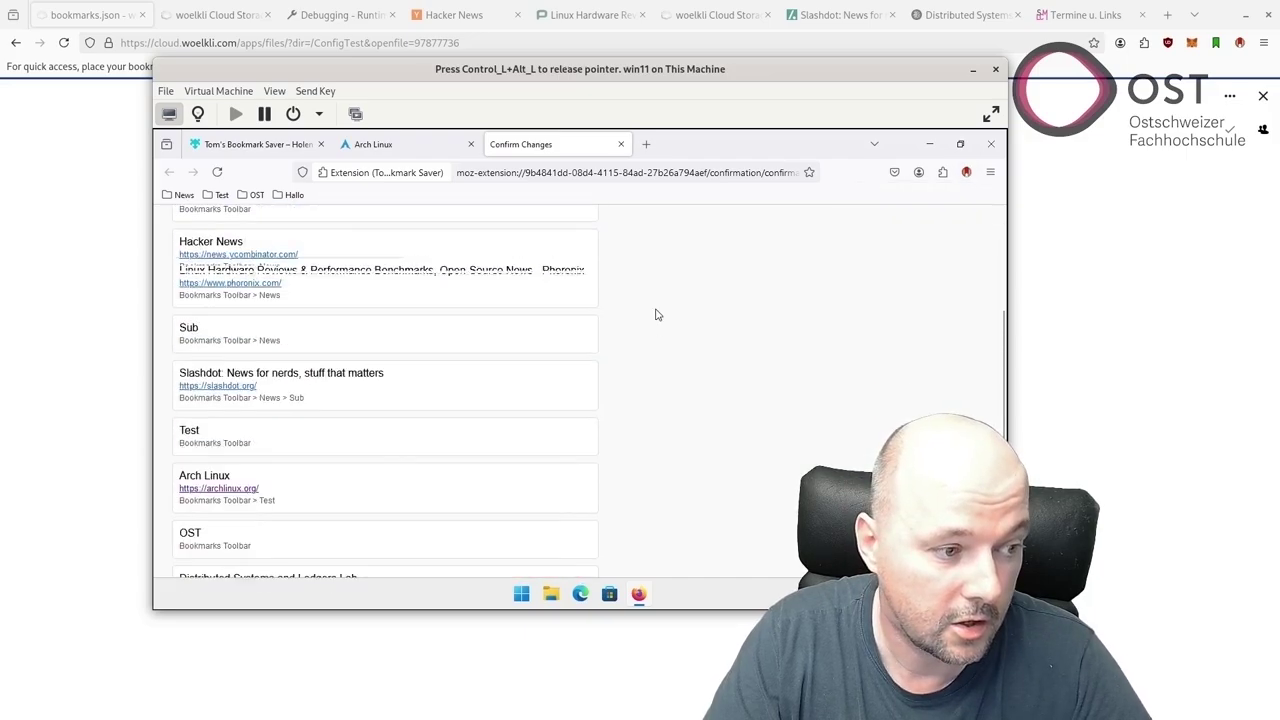
scroll(640, 288, "down", 10)
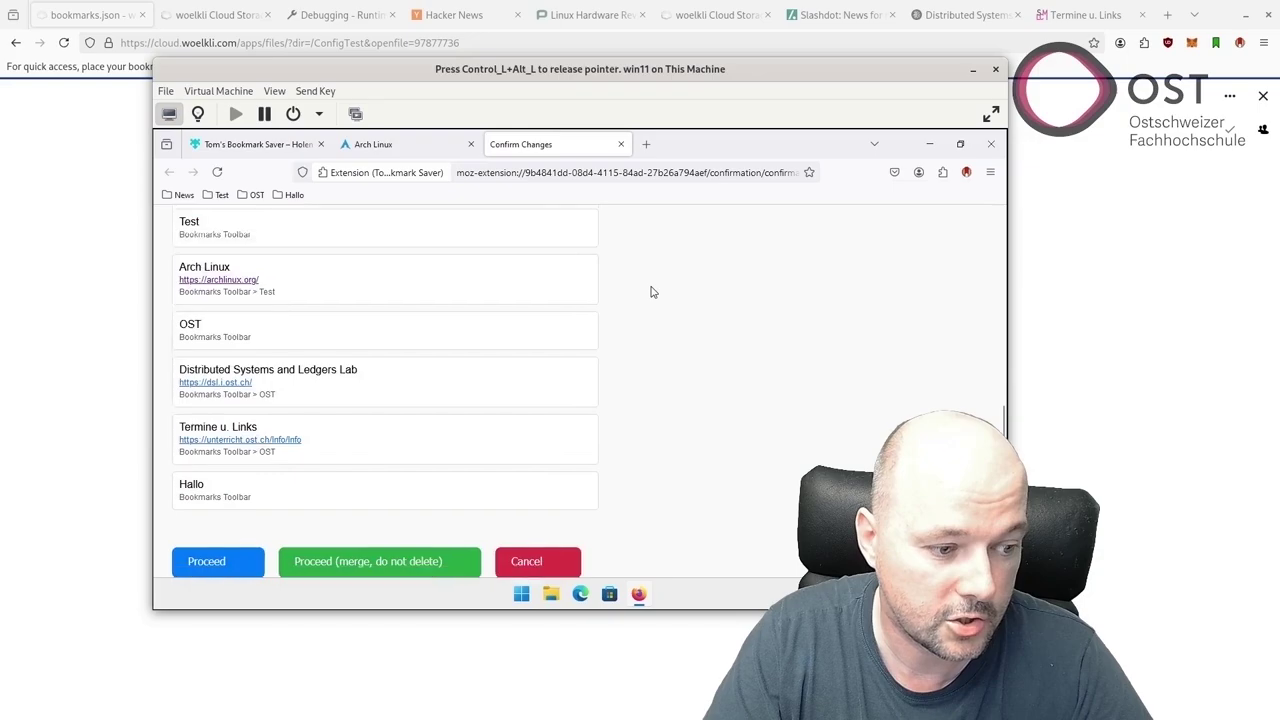
left_click(375, 542)
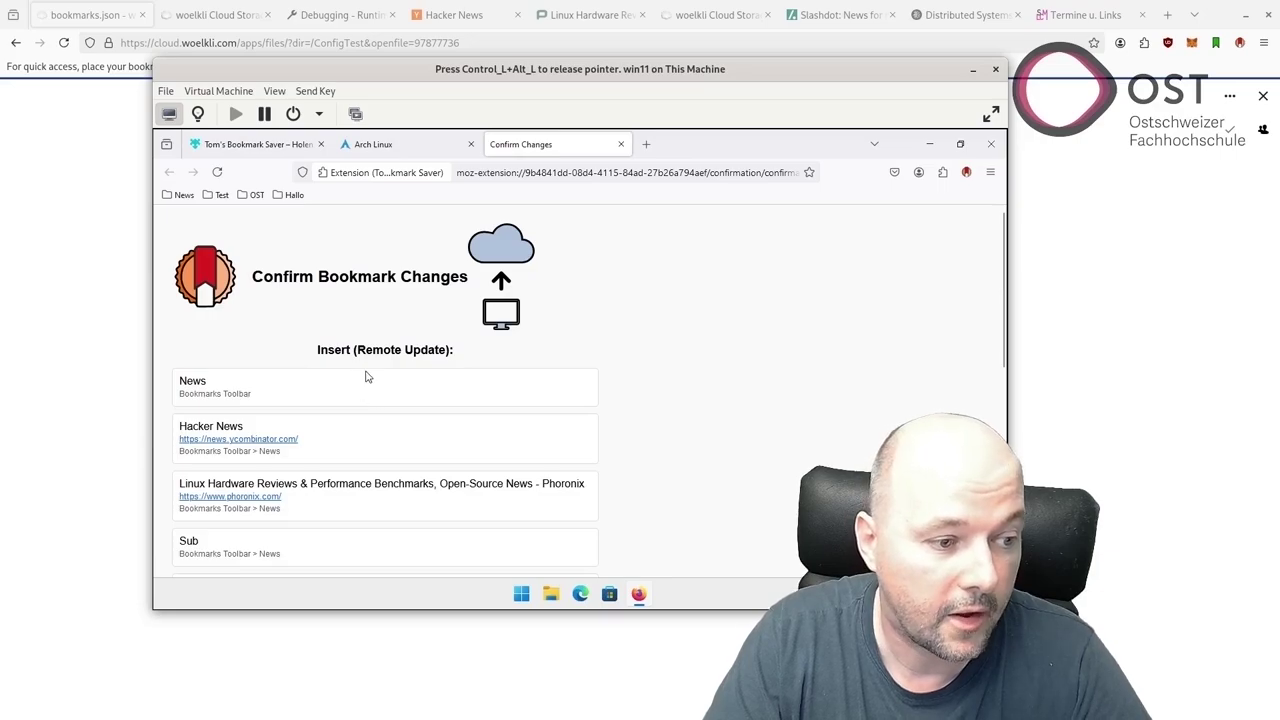
Upload the merged VM folders to bookmarks.json and hide the VM to show the host.
scroll(320, 367, "down", 5)
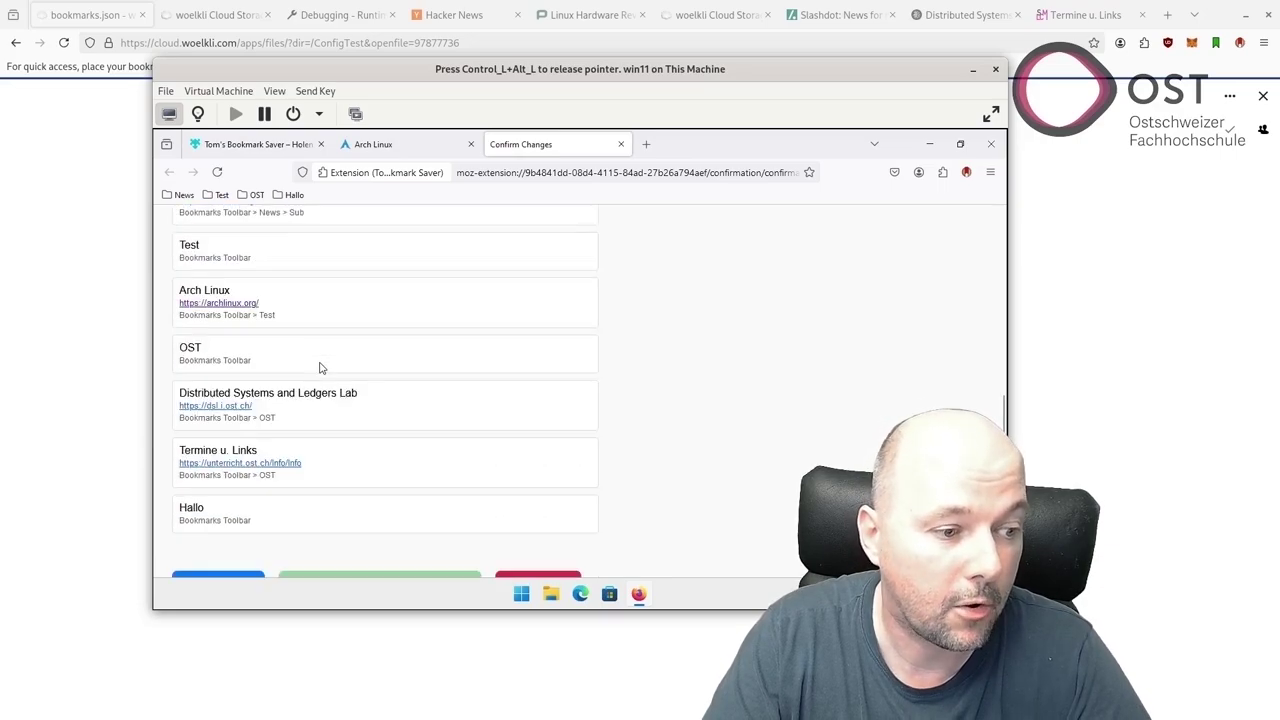
scroll(320, 367, "up", 10)
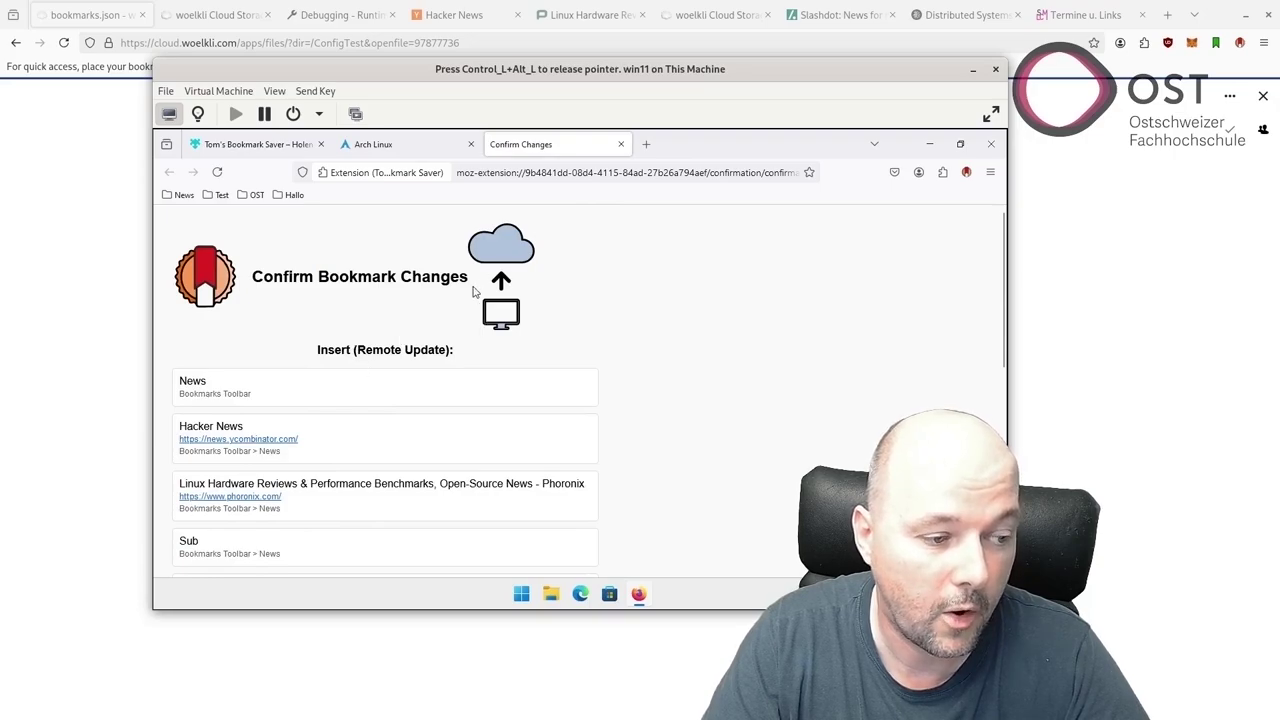
scroll(470, 300, "down", 10)
left_click(209, 545)
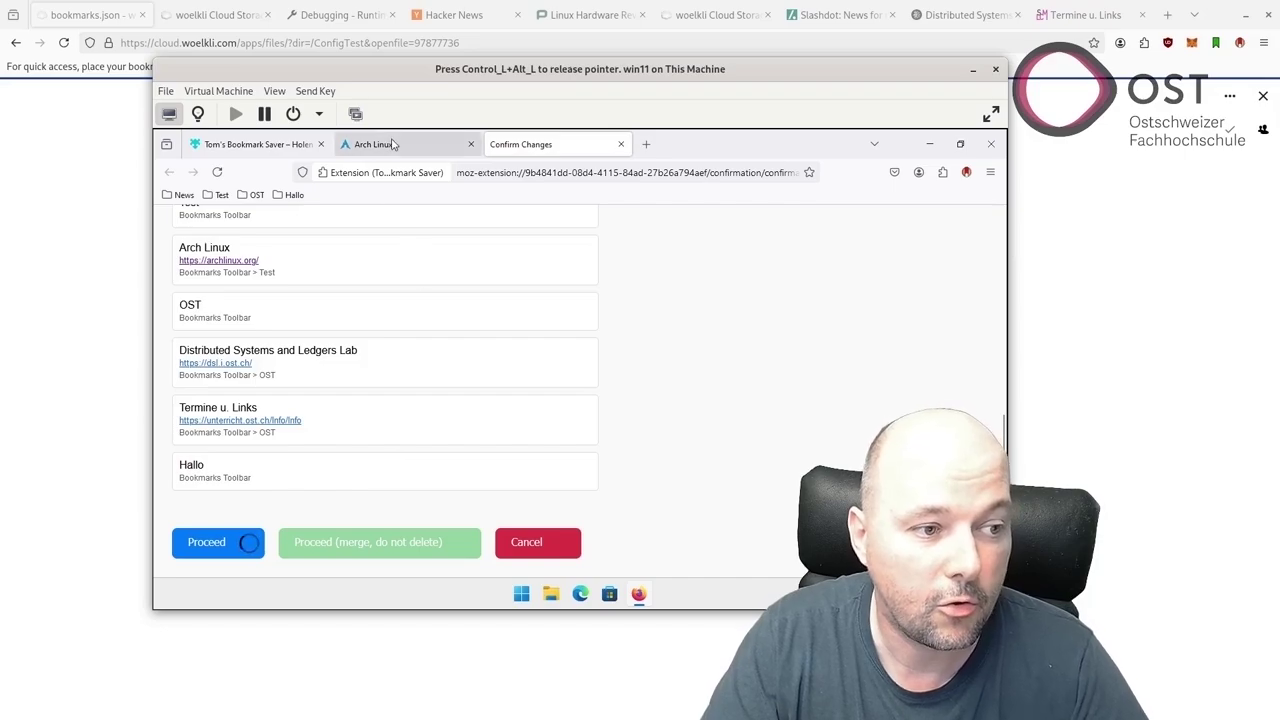
key("ctrl+alt")
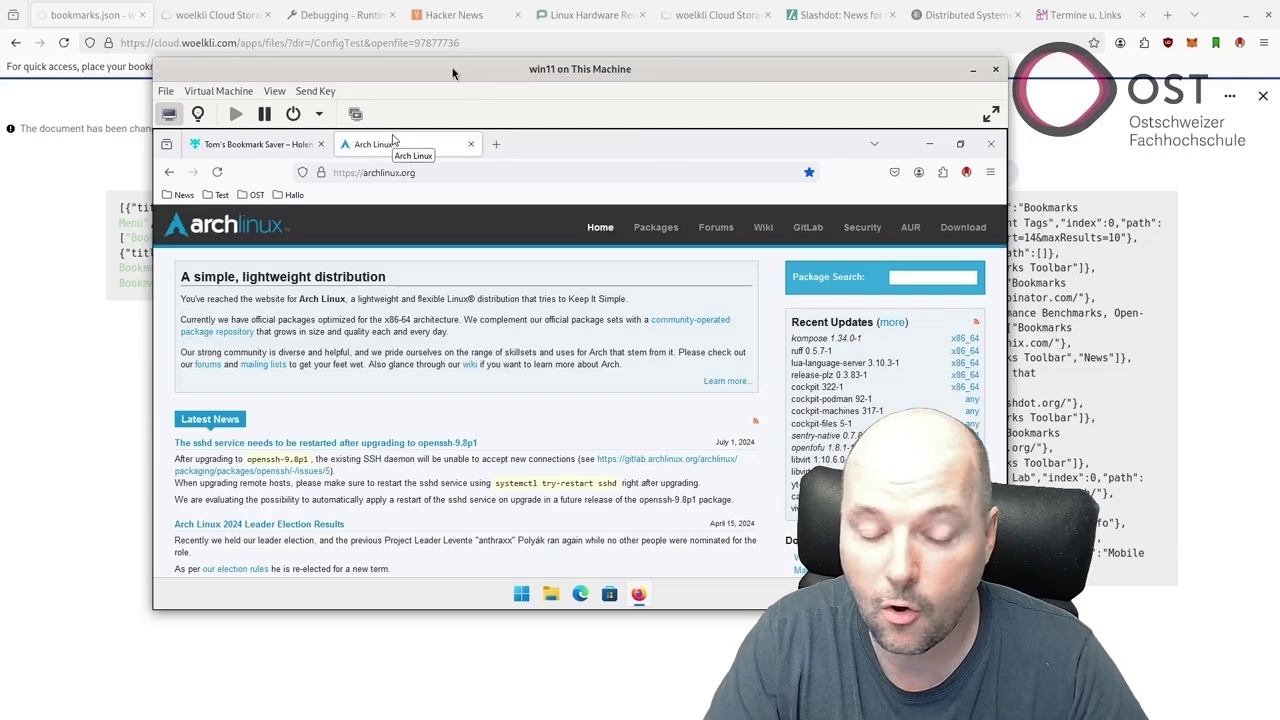
key("super+h")
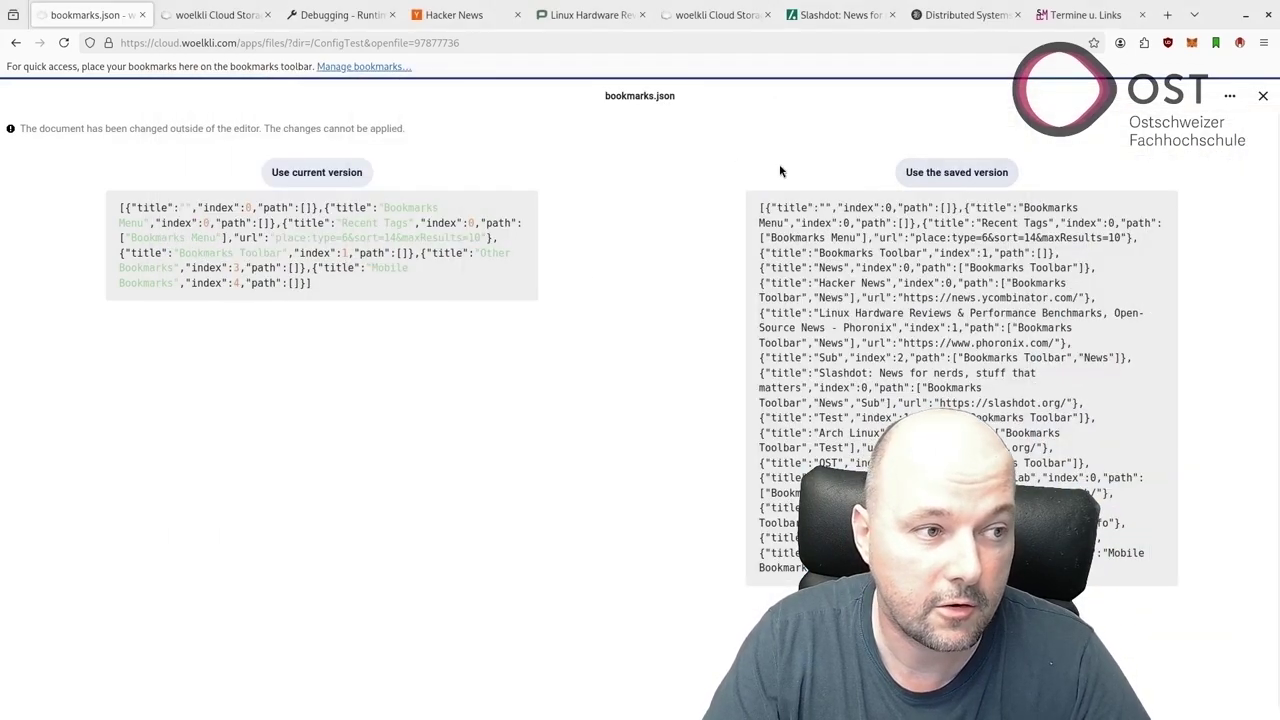
Load the newly saved bookmarks.json and start a bookmark sync on the host.
left_click(910, 175)
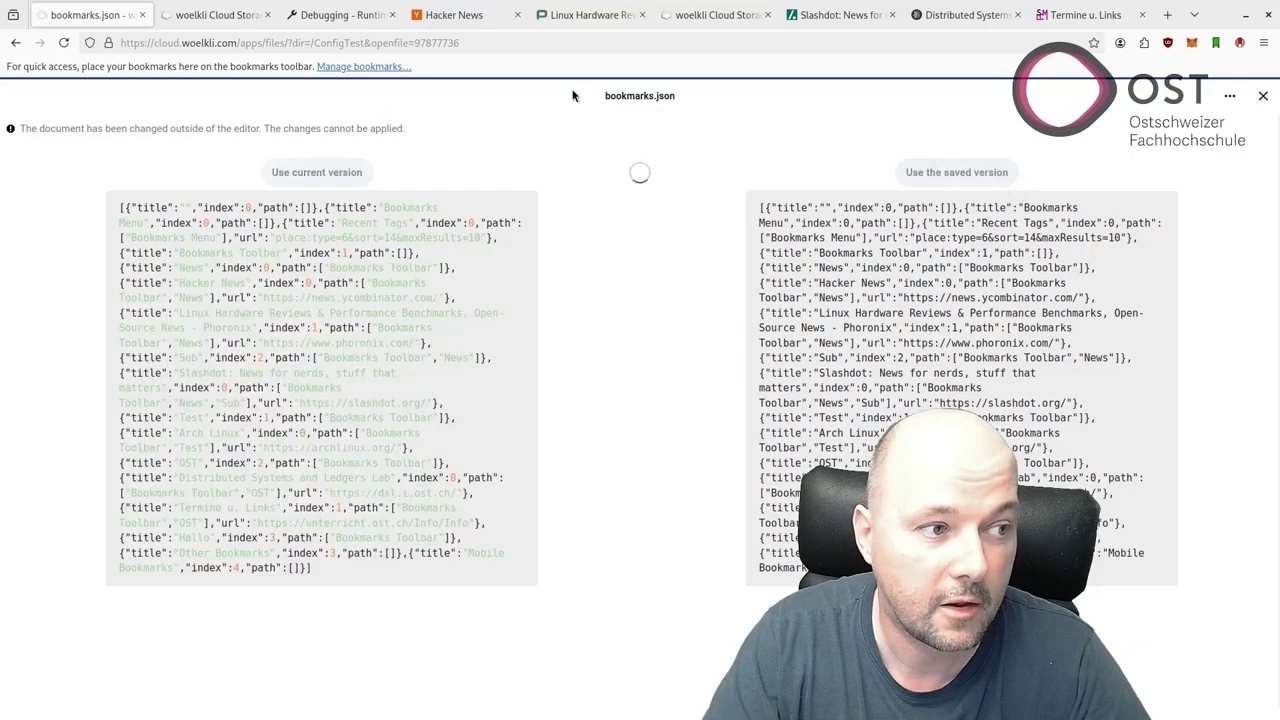
mouse_move(1238, 45)
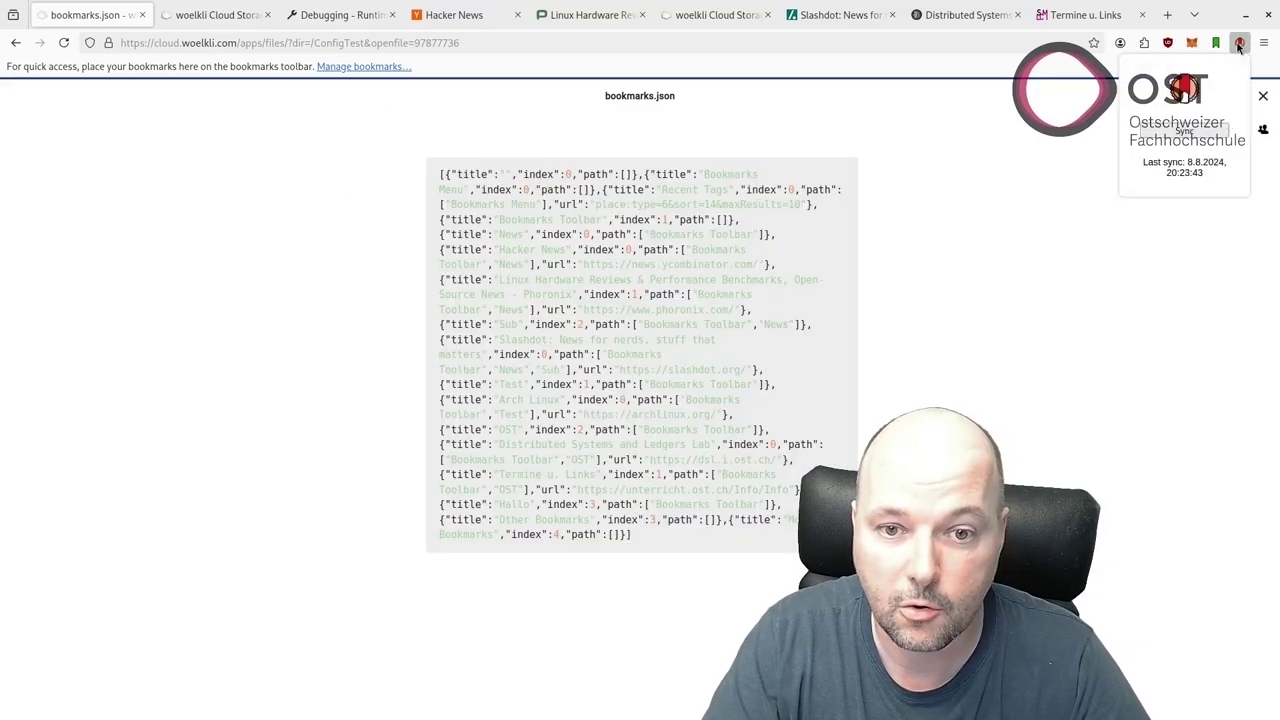
left_click(1175, 133)
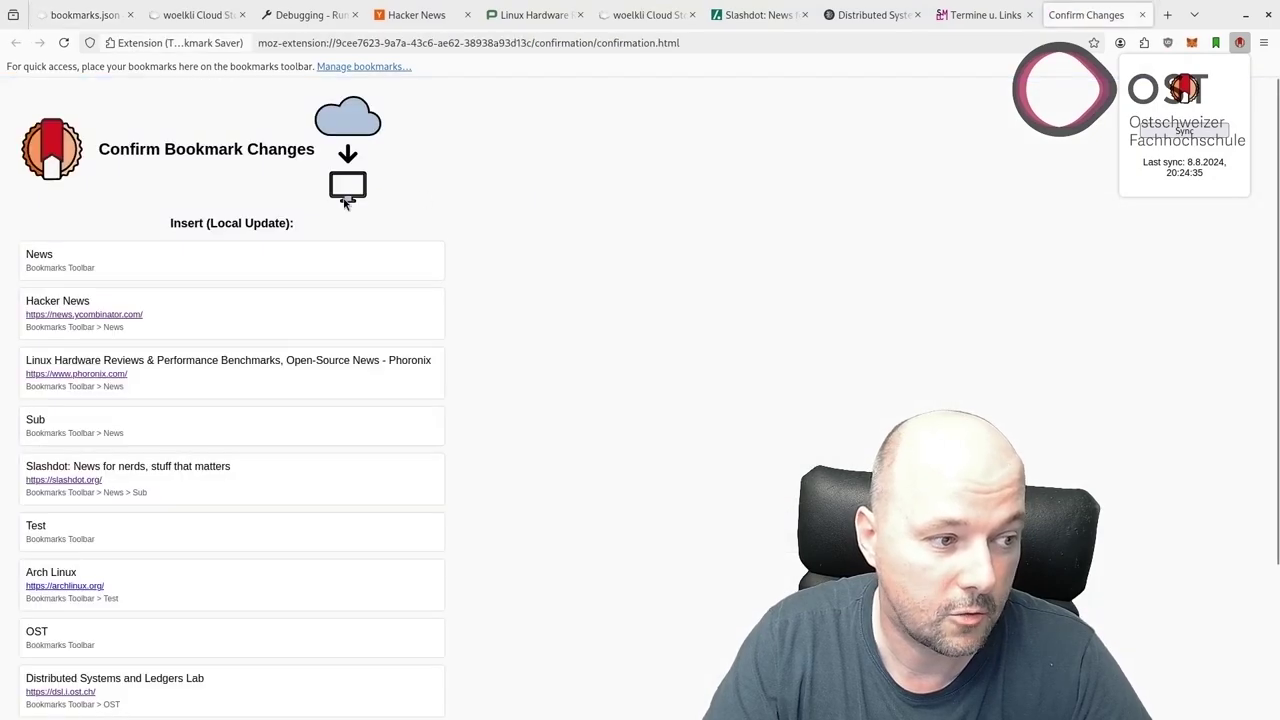
Accept restoring News, Test, OST and Hallo locally, then check the News folder's contents.
scroll(343, 206, "down", 3)
left_click(62, 690)
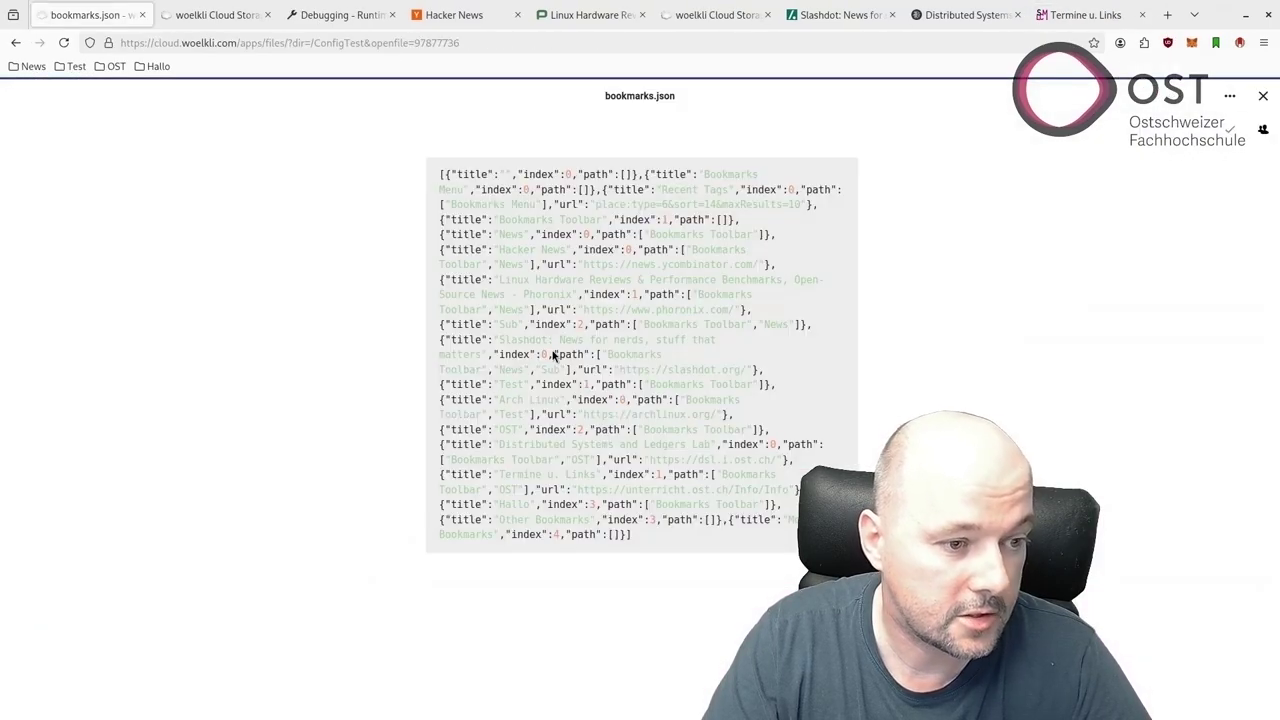
left_click(22, 68)
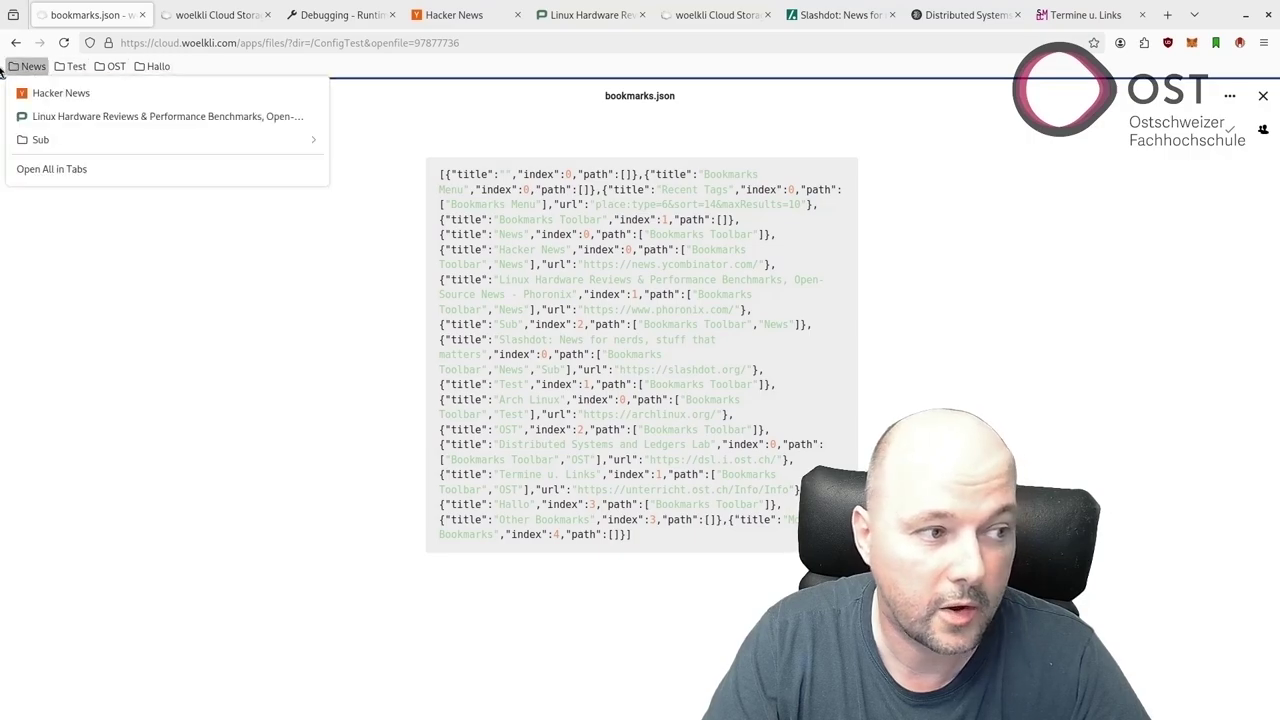
left_click(18, 72)
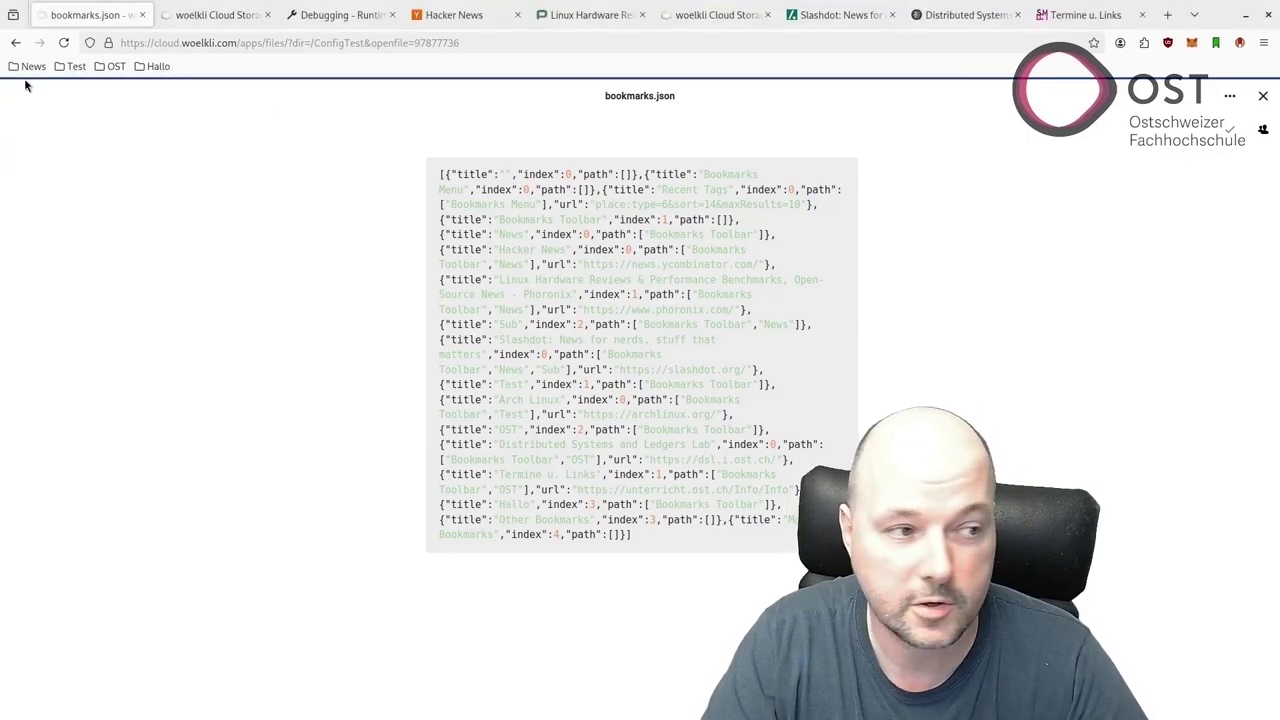